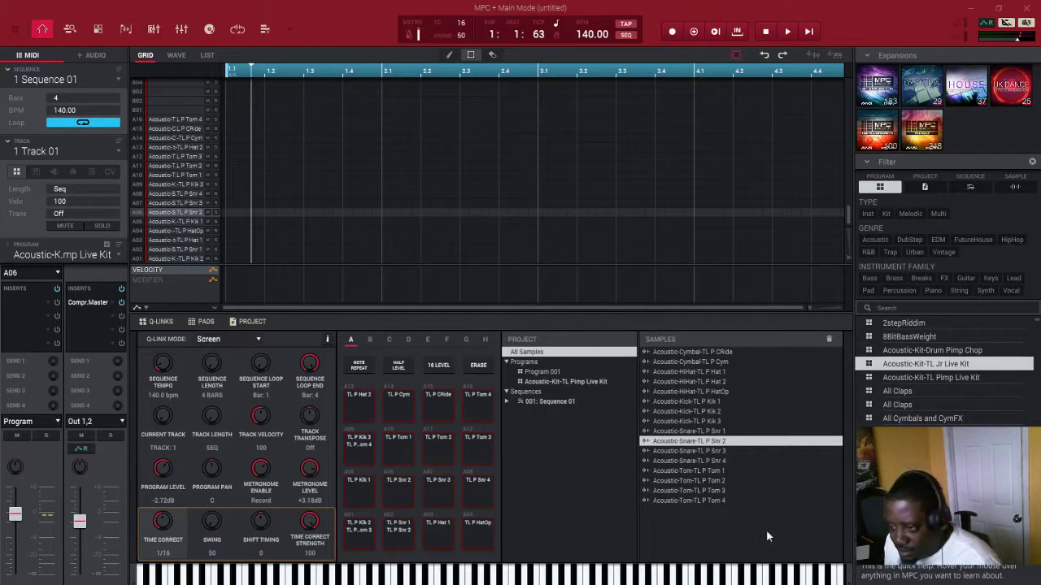
# Audition the bank A drum pads of the Acoustic kit, from kicks, snares and hi-hats to toms.
pyautogui.click(347, 535)
pyautogui.click(394, 529)
pyautogui.click(442, 531)
pyautogui.click(472, 529)
pyautogui.click(375, 491)
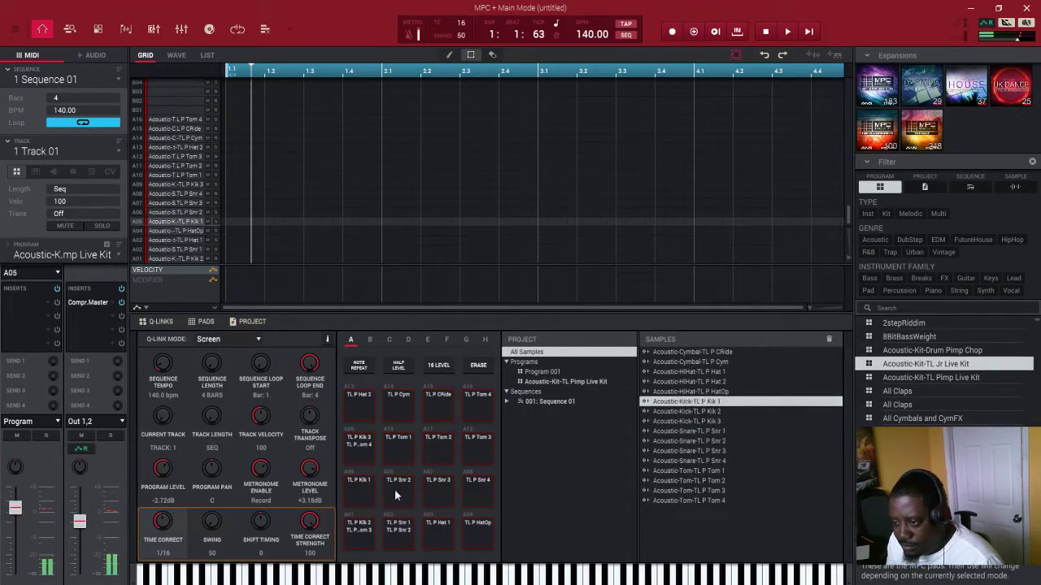
pyautogui.click(394, 488)
pyautogui.click(424, 489)
pyautogui.click(467, 487)
pyautogui.click(477, 447)
pyautogui.click(439, 445)
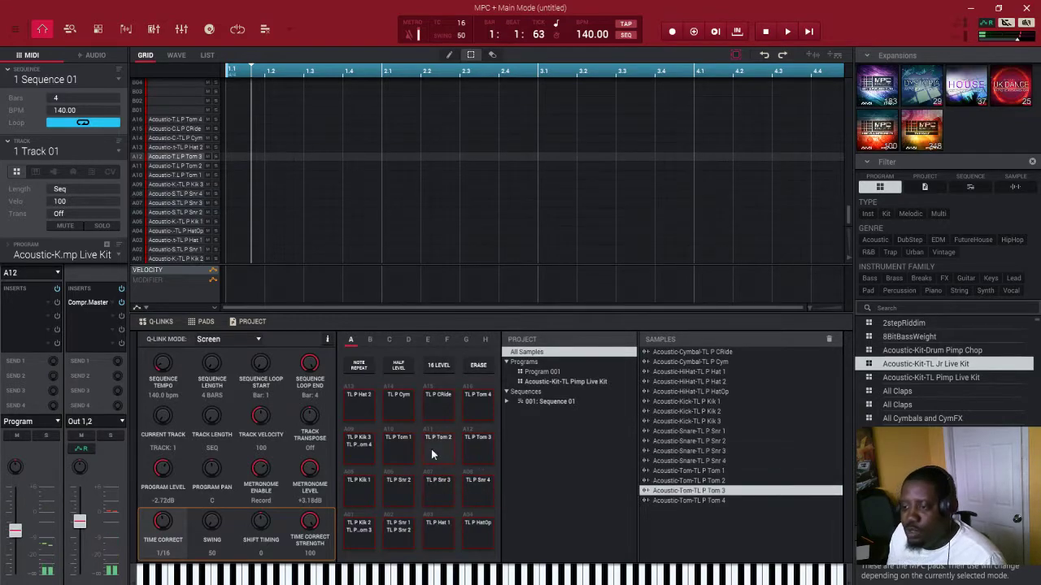
pyautogui.click(361, 447)
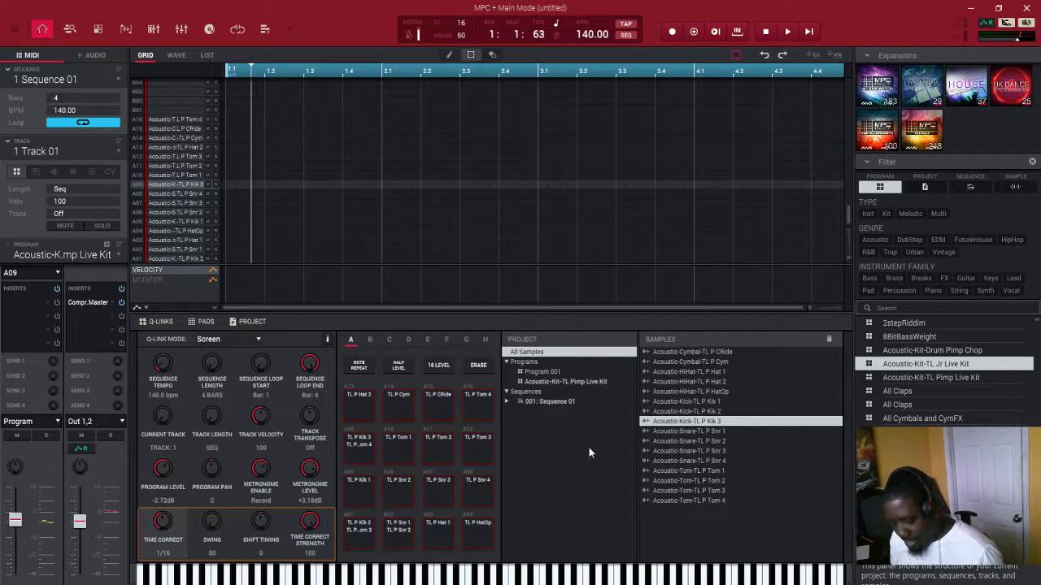
# Draw TL P Kik 2 notes on pad A01 at the first beat of each of the four bars.
pyautogui.press('z')
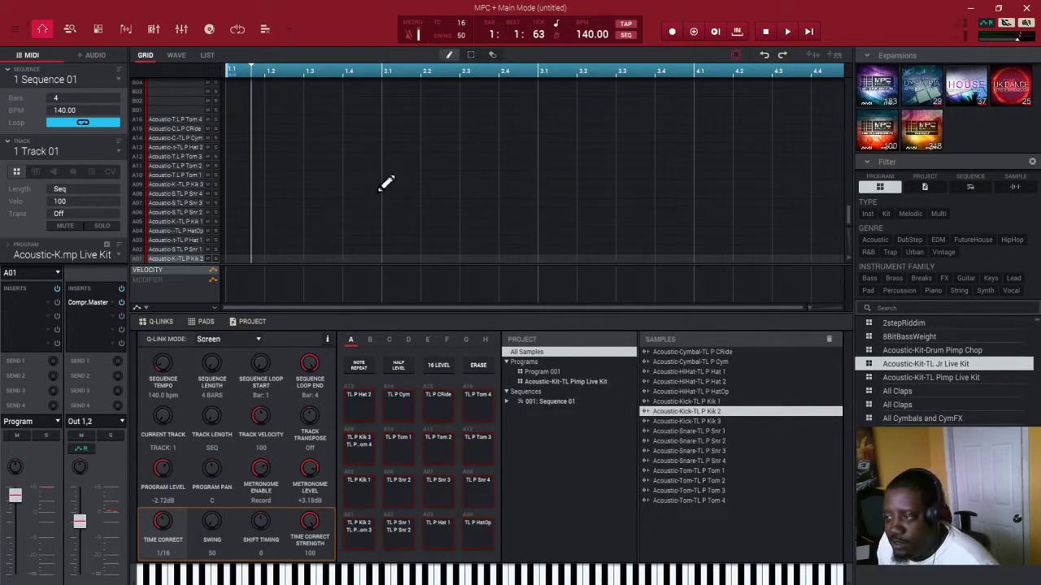
pyautogui.moveTo(850, 251); pyautogui.dragTo(848, 242)
pyautogui.moveTo(807, 310)
pyautogui.mouseDown()
pyautogui.moveTo(815, 306)
pyautogui.moveTo(798, 305)
pyautogui.mouseUp()
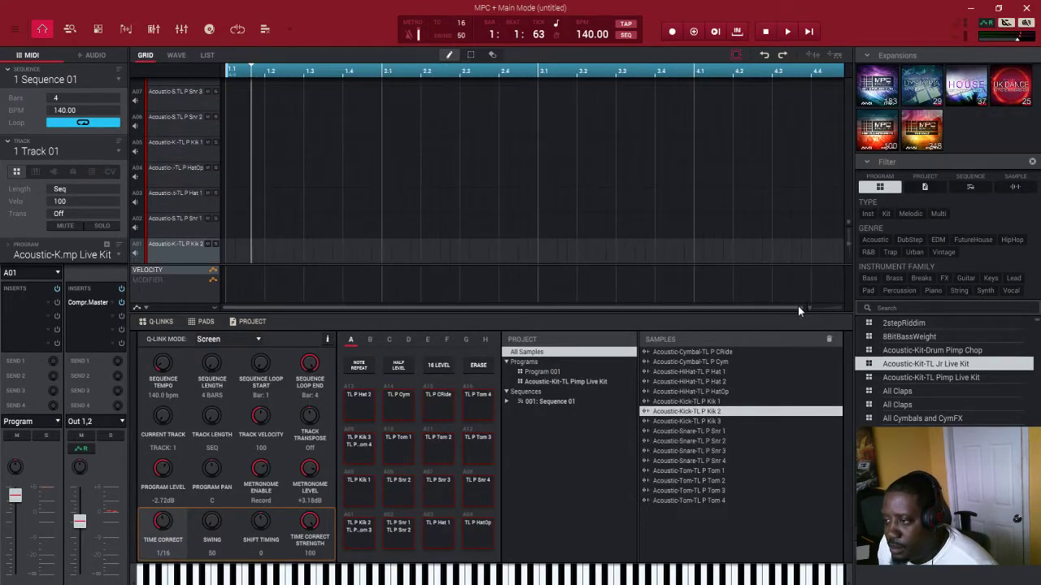
pyautogui.click(231, 252)
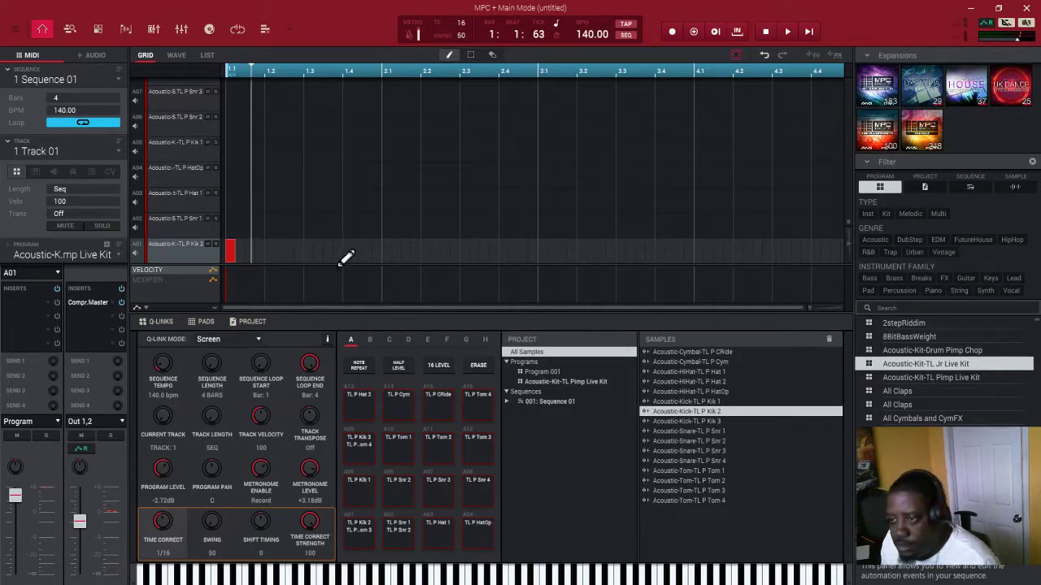
pyautogui.click(387, 252)
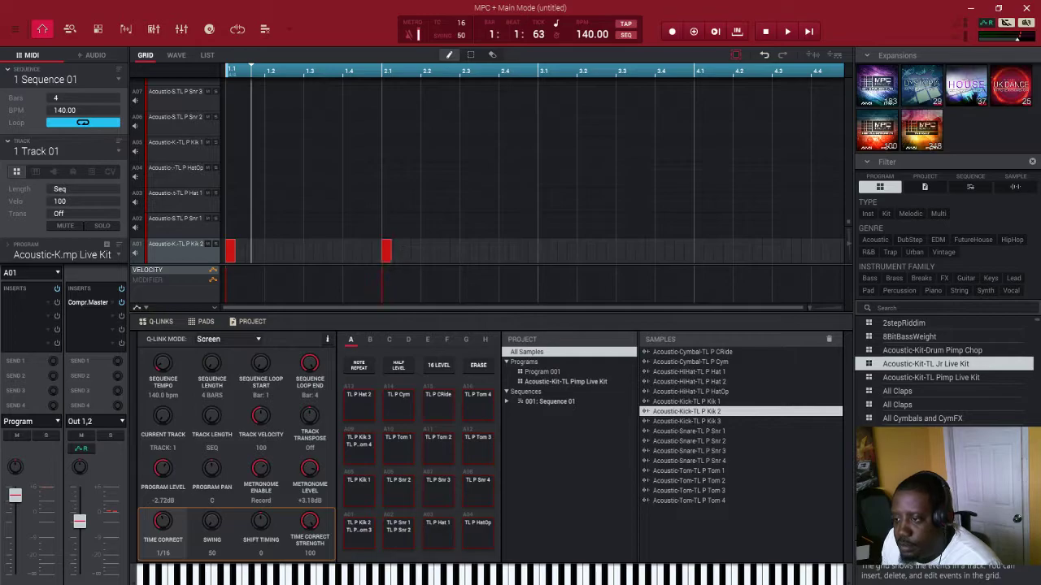
pyautogui.click(543, 252)
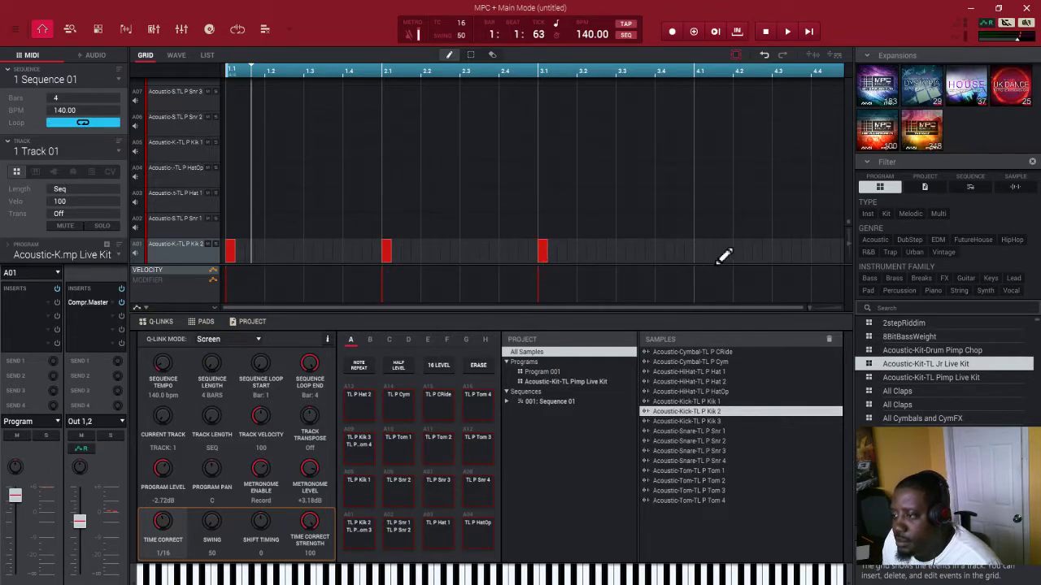
pyautogui.click(697, 252)
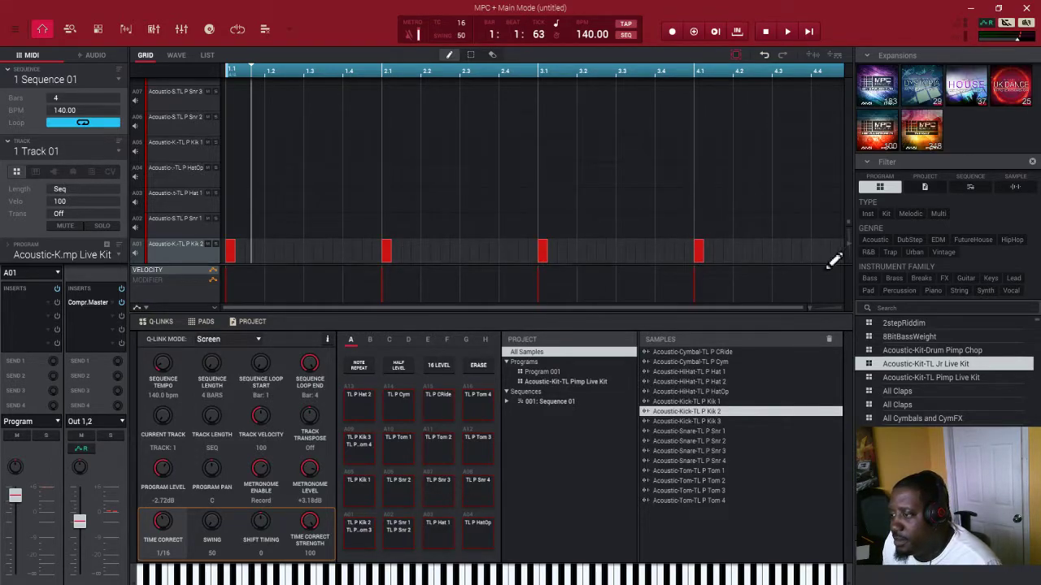
pyautogui.scroll(3, 815, 306)
pyautogui.scroll(-3, 814, 307)
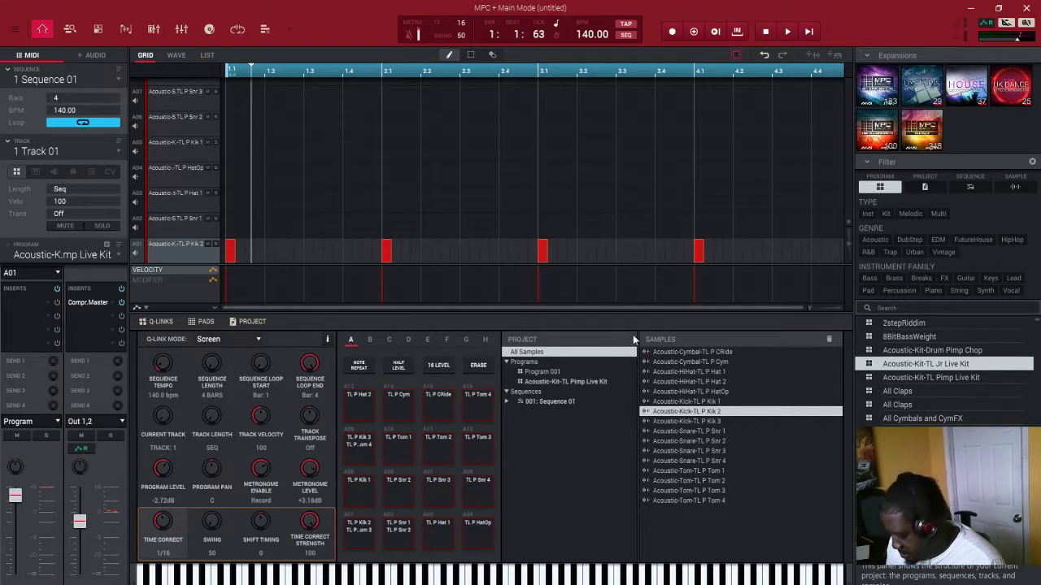
# Play back the kick pattern and rename track 1 as kick.
pyautogui.press('space')
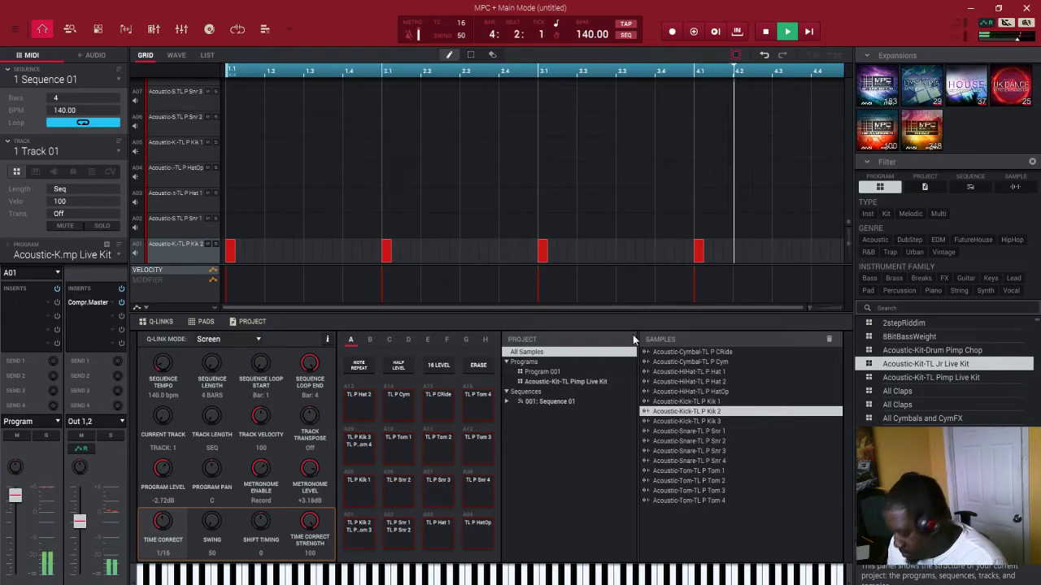
pyautogui.press('space')
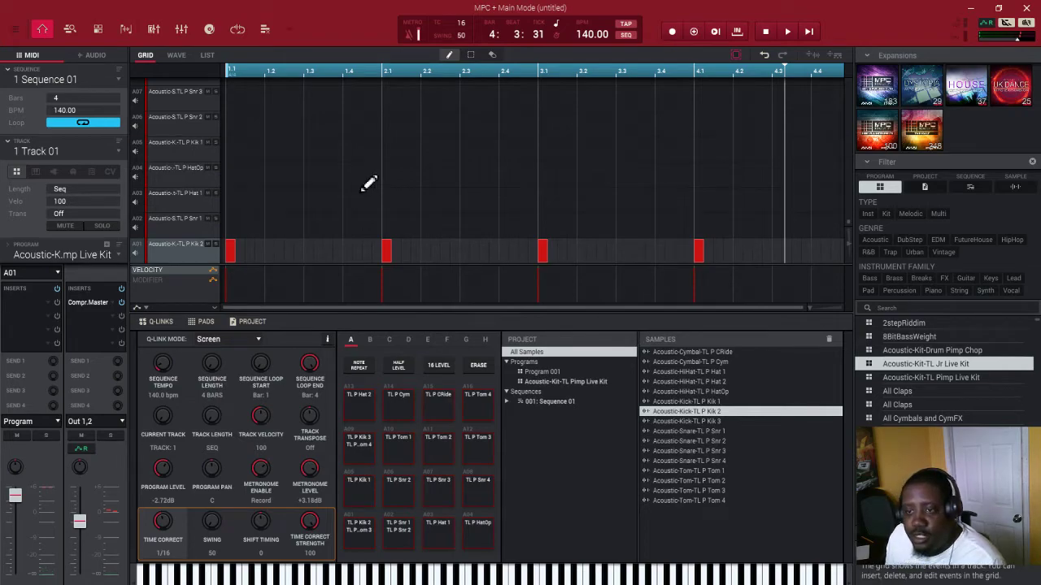
pyautogui.doubleClick(44, 151)
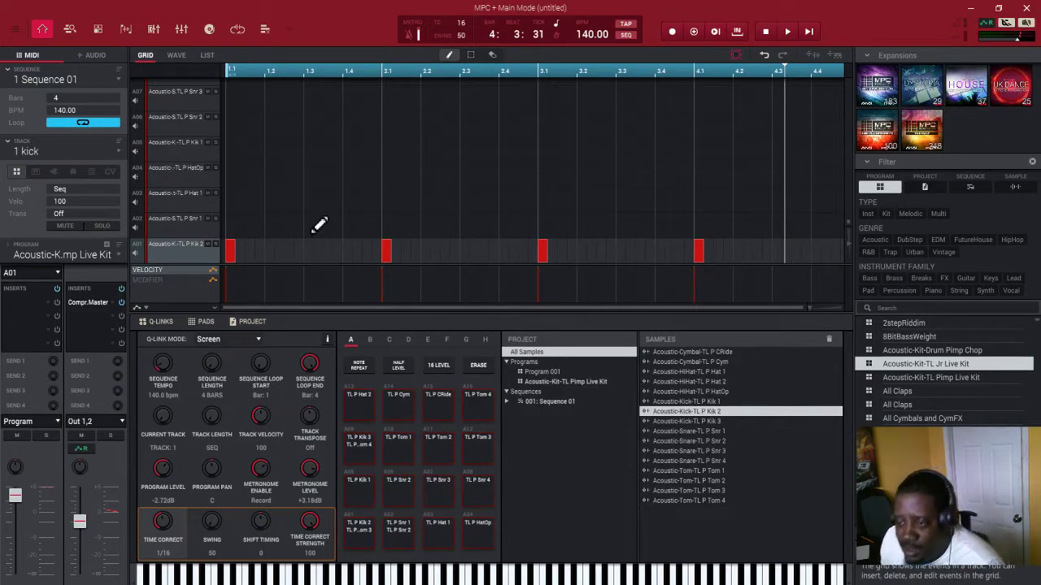
# Switch to the unused track 2 and audition pads to choose the TL P Snr 2 sound on A06.
pyautogui.press('d')
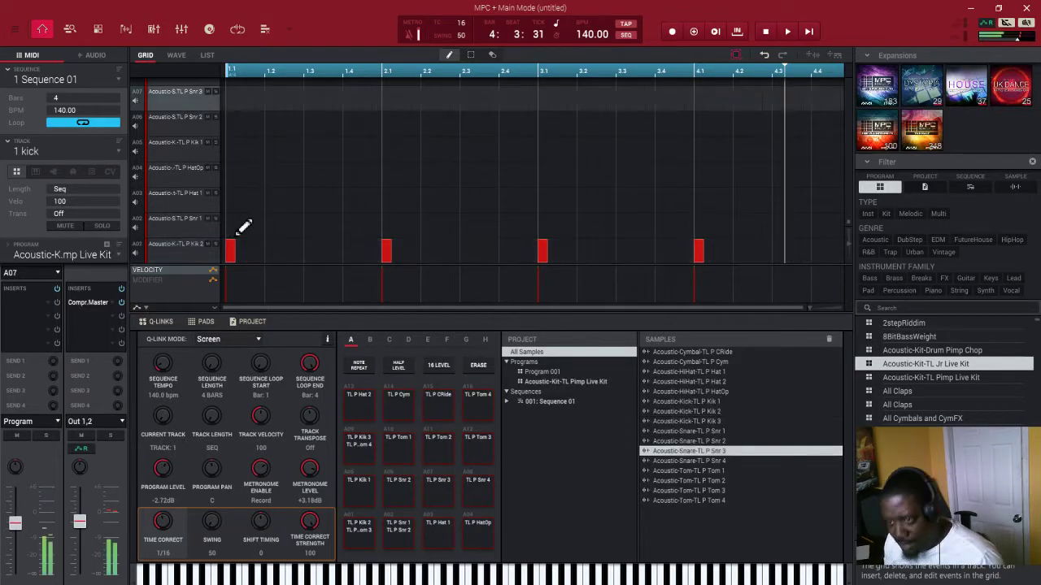
pyautogui.press('e')
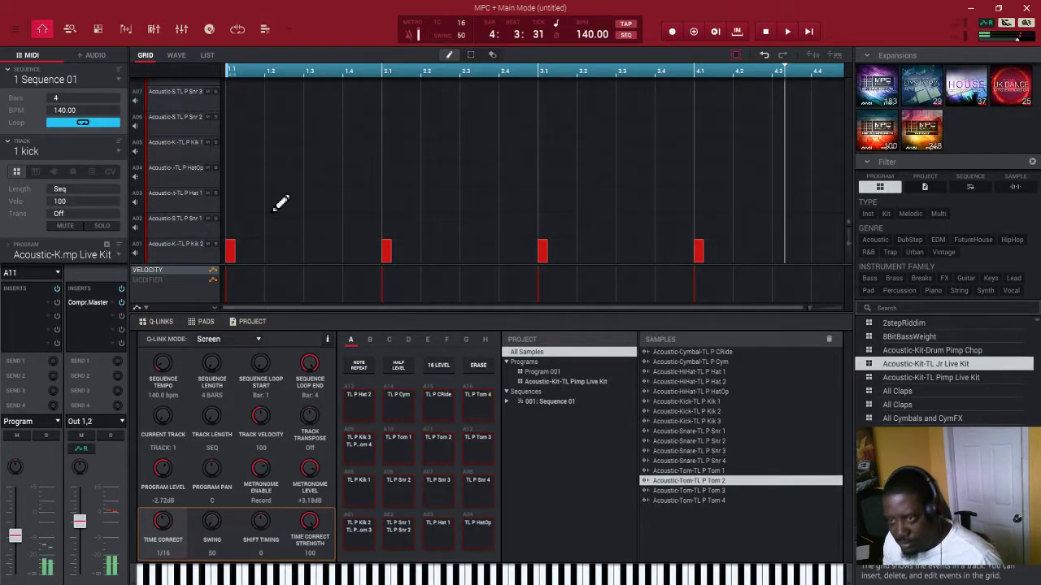
pyautogui.click(116, 151)
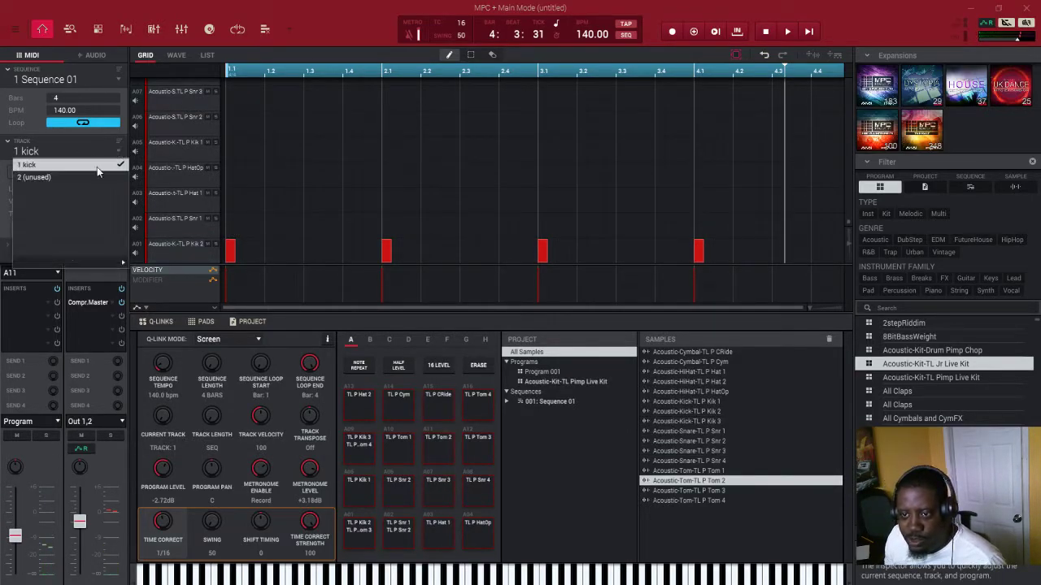
pyautogui.click(96, 176)
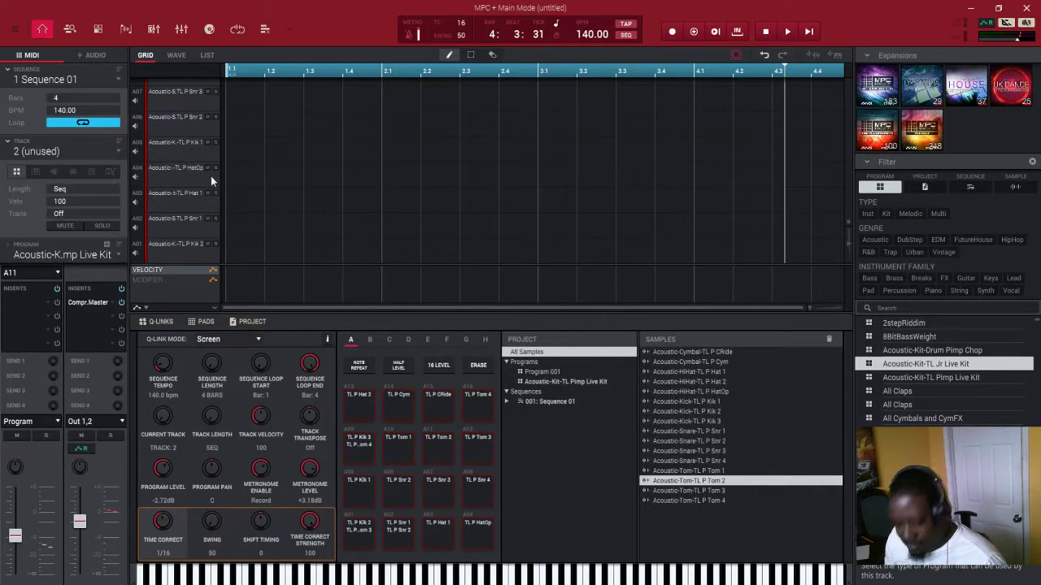
pyautogui.press('w')
pyautogui.press('s')
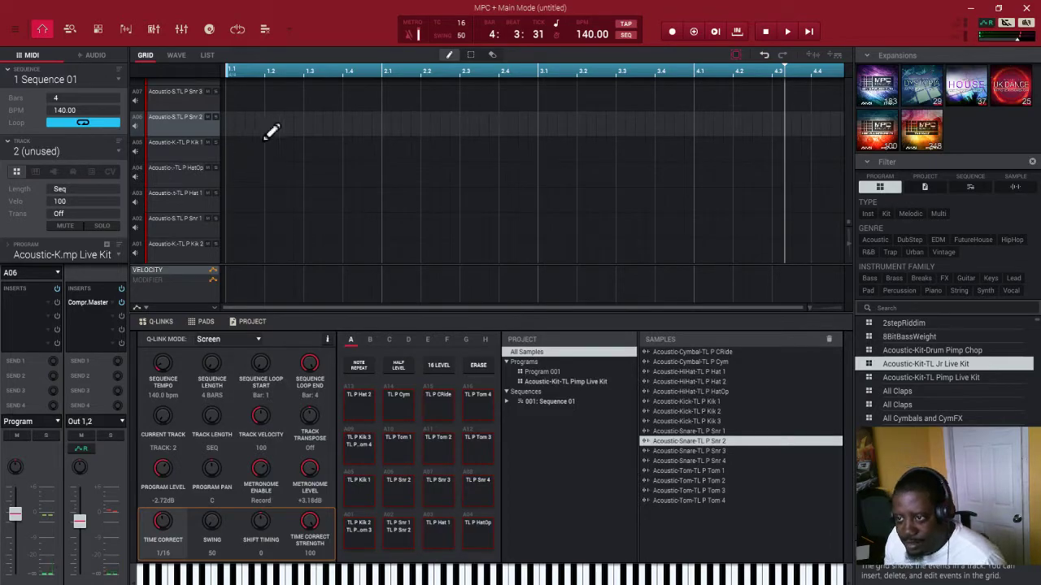
# Draw TL P Snr 2 notes on the third beat of each of the four bars and play back the sequence.
pyautogui.click(308, 123)
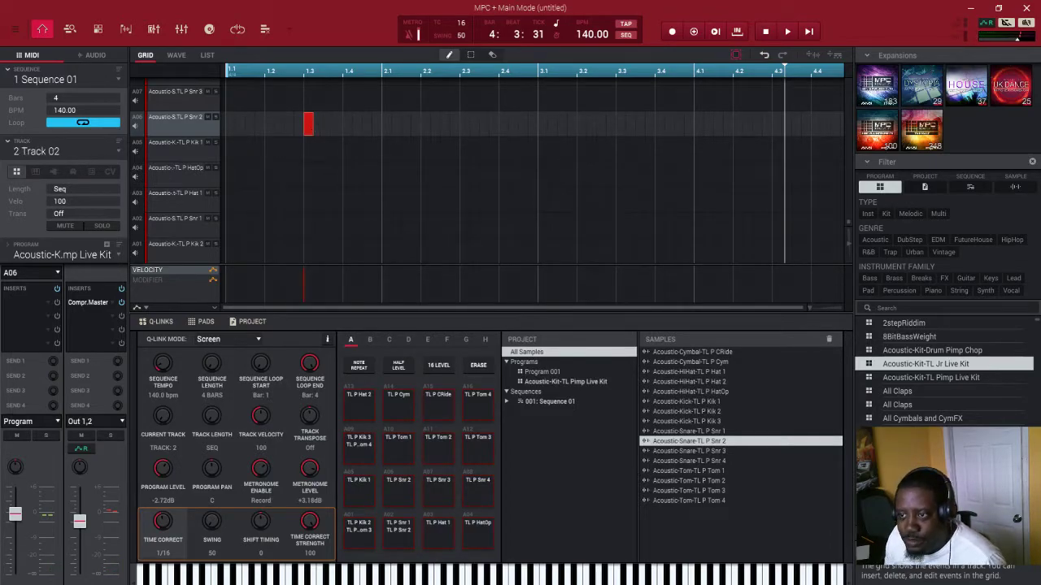
pyautogui.click(465, 123)
pyautogui.click(622, 127)
pyautogui.click(778, 126)
pyautogui.press('space')
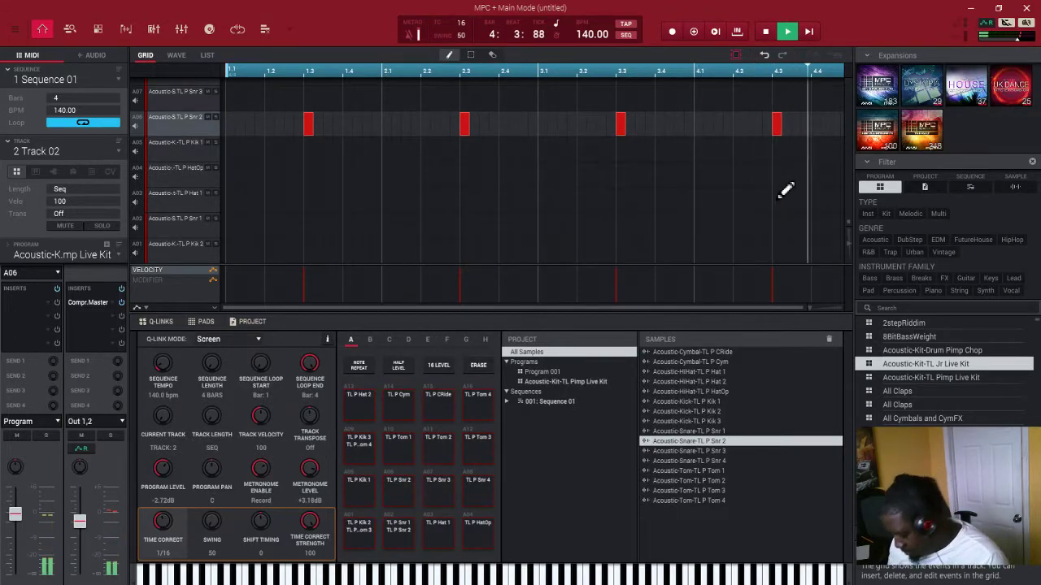
pyautogui.press('space')
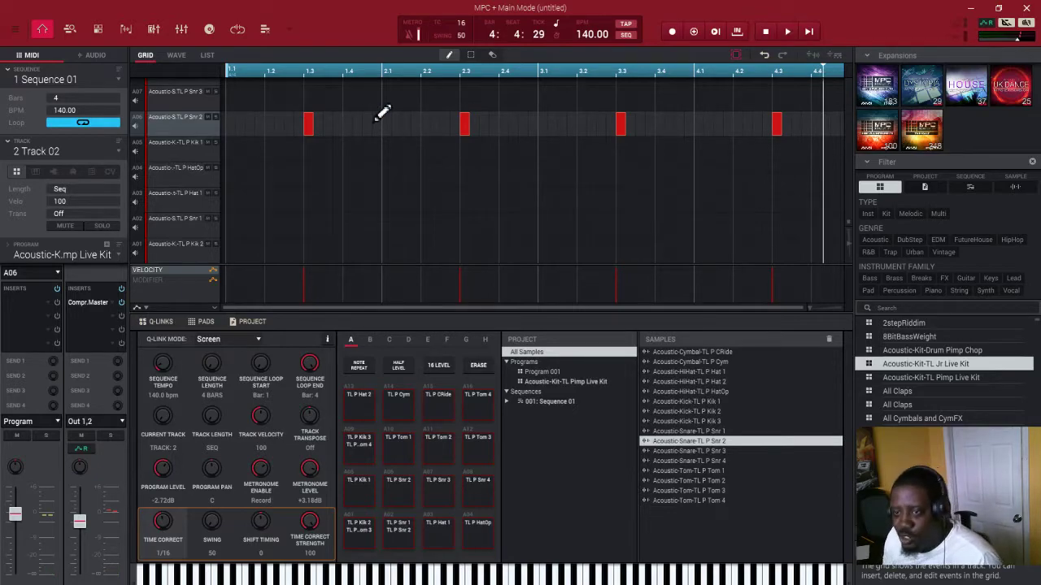
# Rename track 2 as clap and name the unused track 3 hihat.
pyautogui.doubleClick(36, 154)
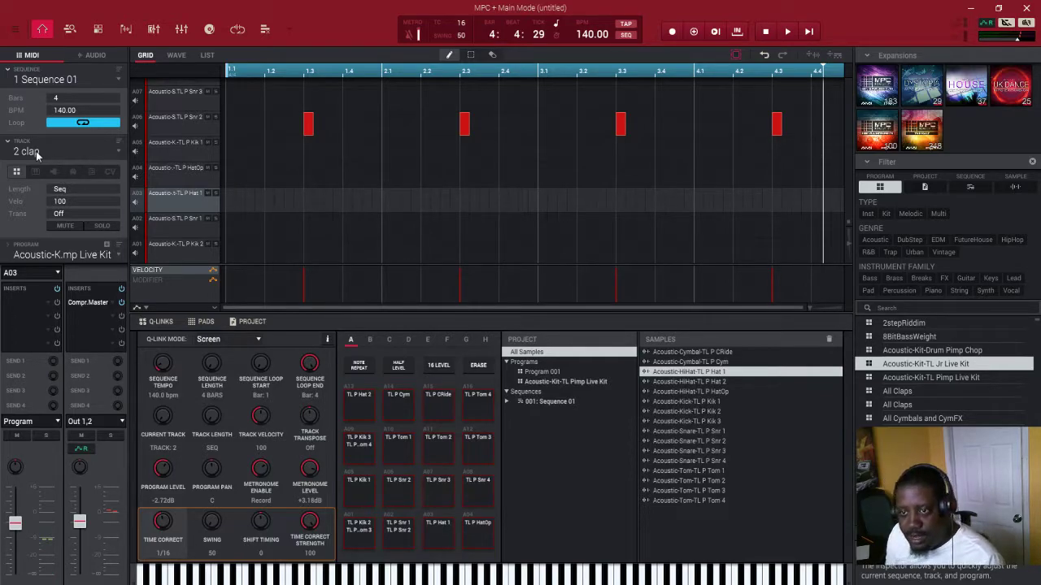
pyautogui.click(98, 151)
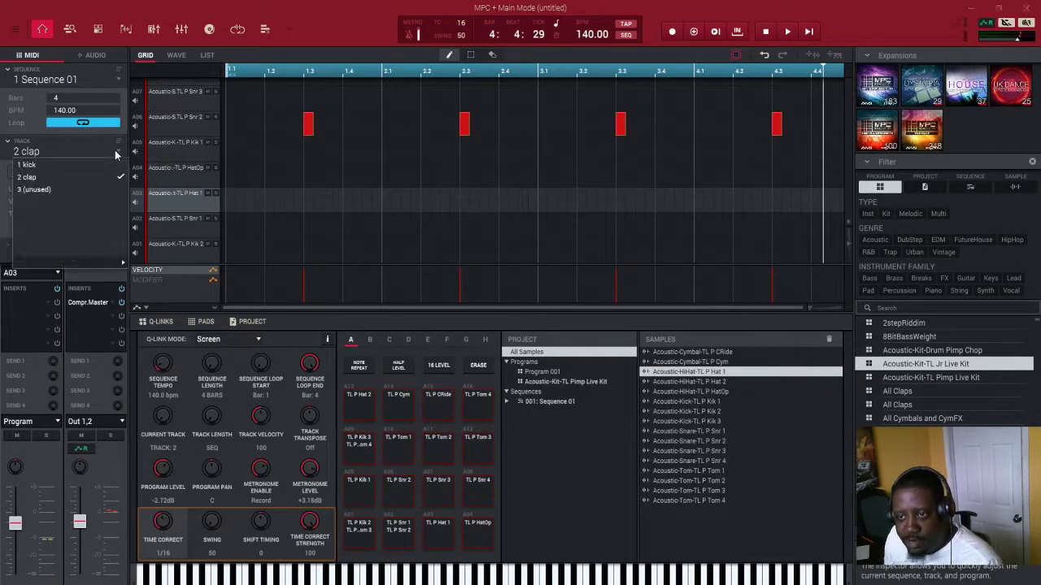
pyautogui.click(83, 188)
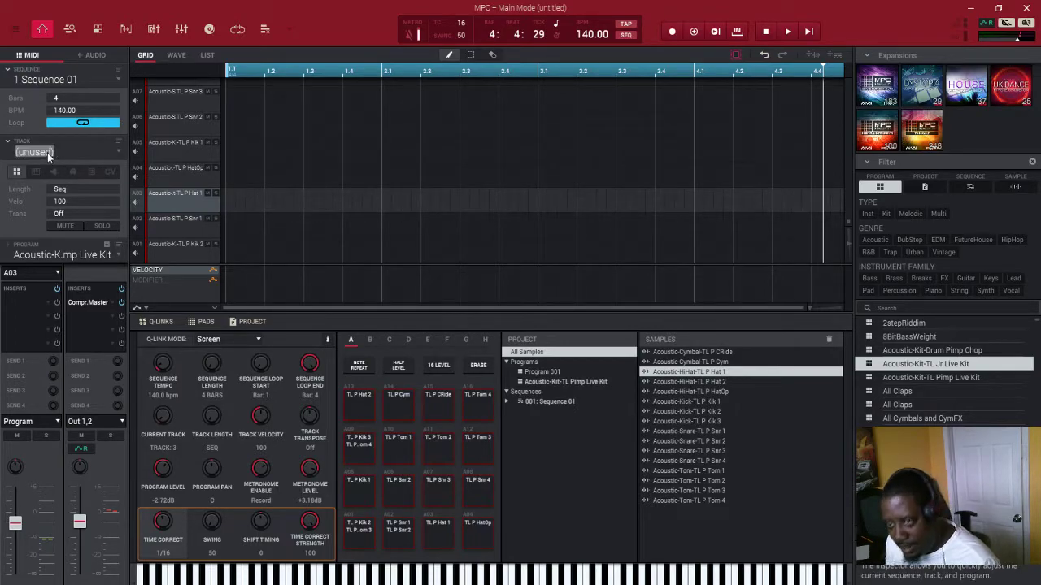
pyautogui.write('t')
pyautogui.press('Return')
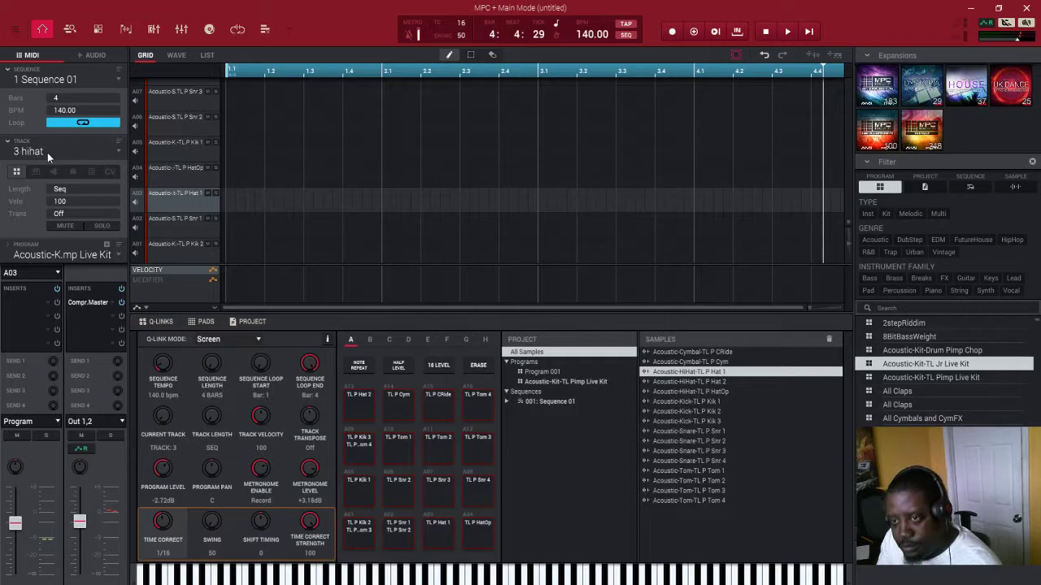
# Record TL P Hat 1 with Note Repeat at 1/16 across all four bars of the hihat track.
pyautogui.press('Tab')
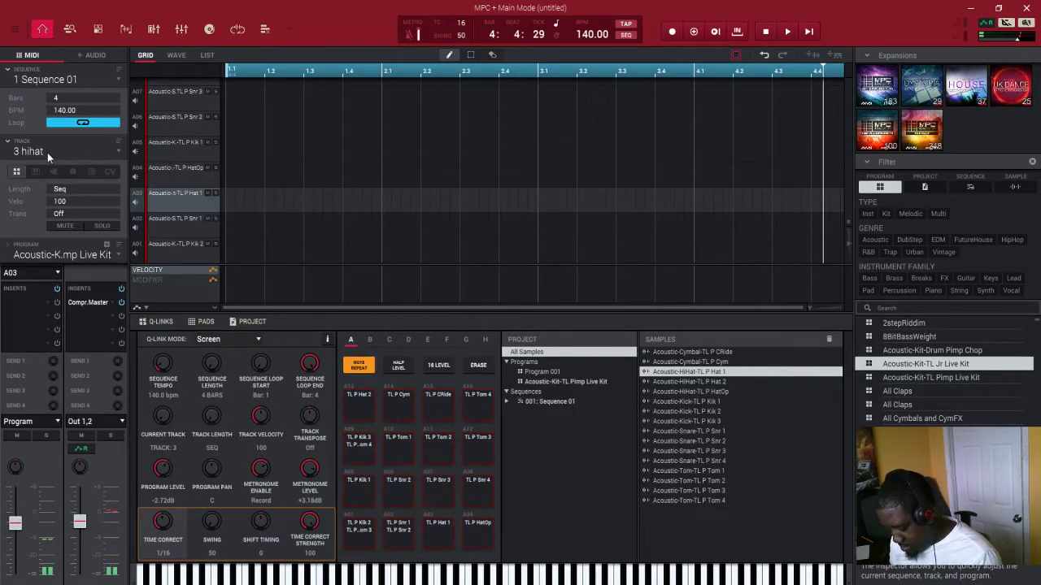
pyautogui.press('space')
pyautogui.press('space')
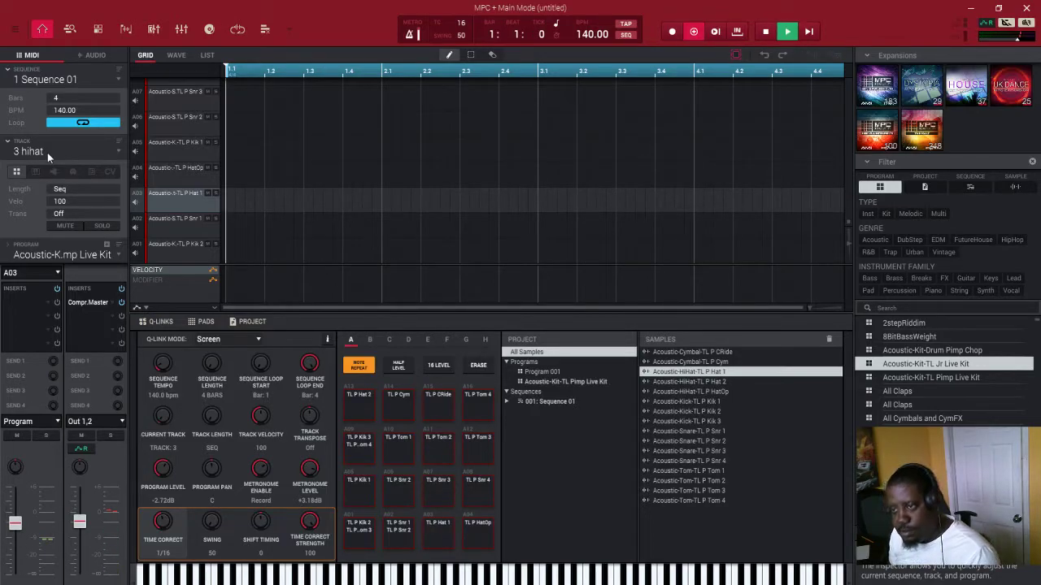
pyautogui.press('c')
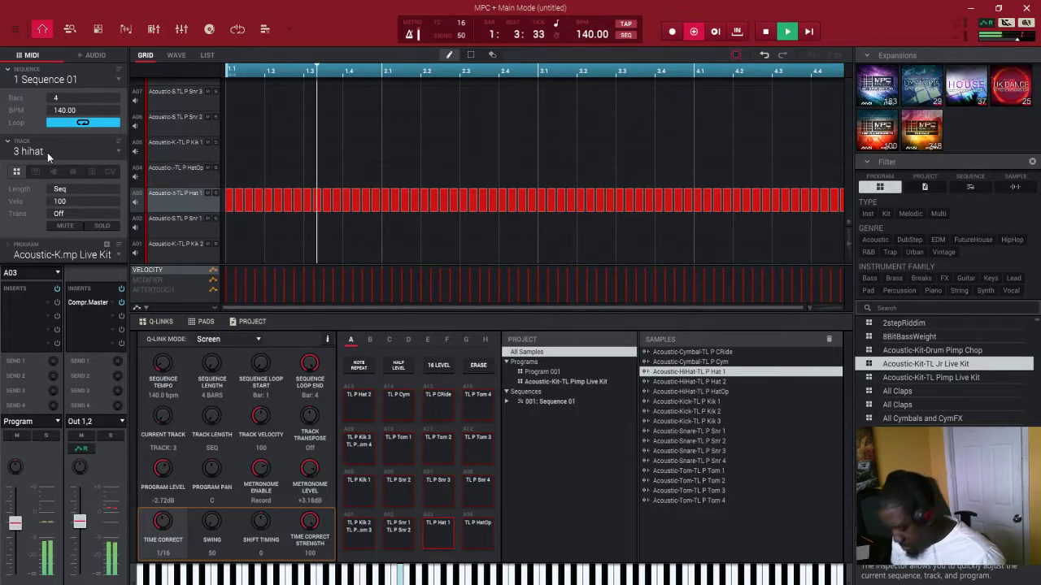
pyautogui.press('space')
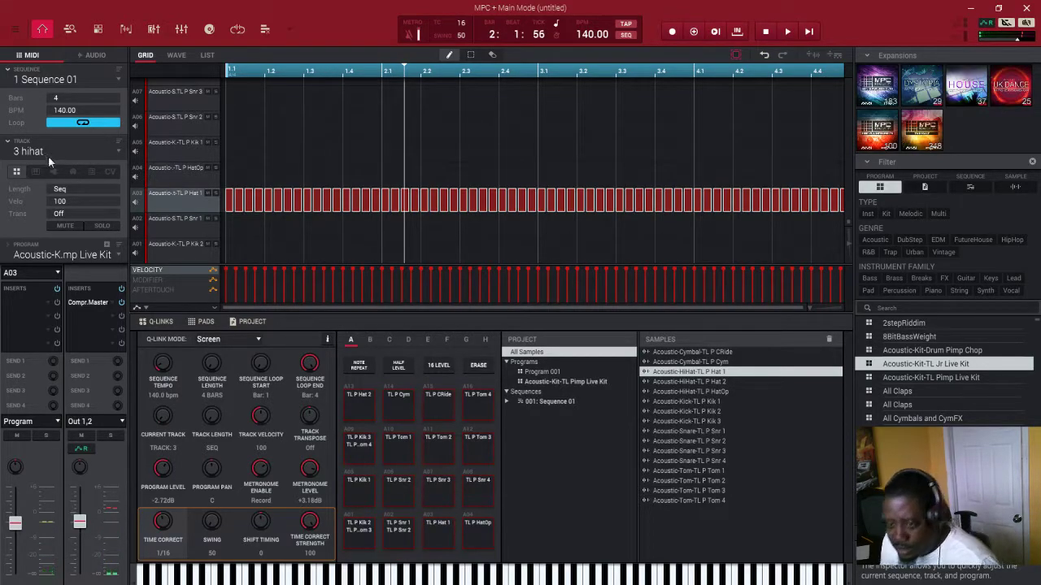
# Lower the volume of the A03 hi-hat pad and play back the beat to check its level.
pyautogui.moveTo(26, 533)
pyautogui.moveTo(16, 524); pyautogui.dragTo(20, 563)
pyautogui.press('space')
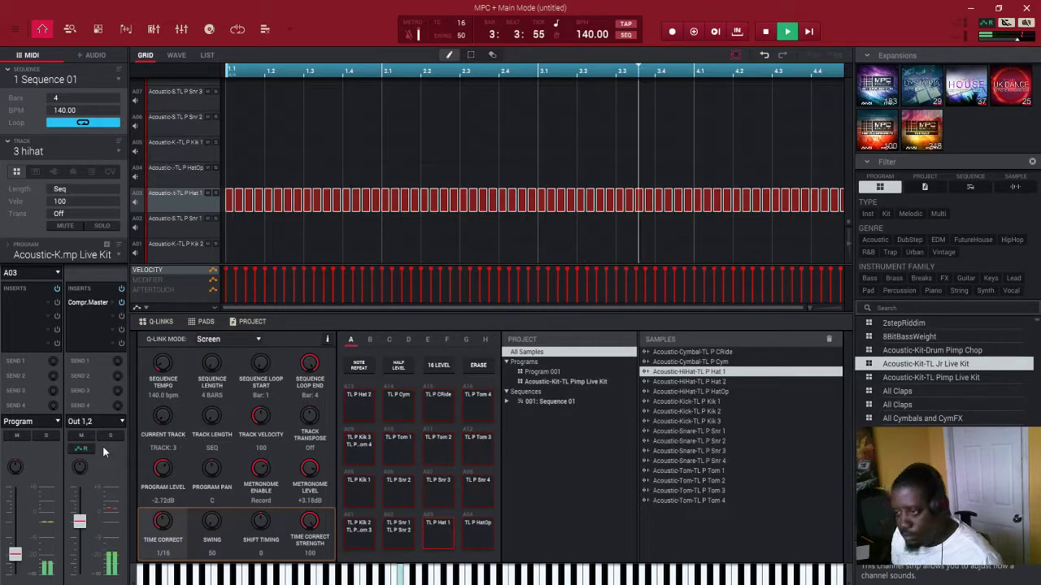
pyautogui.press('space')
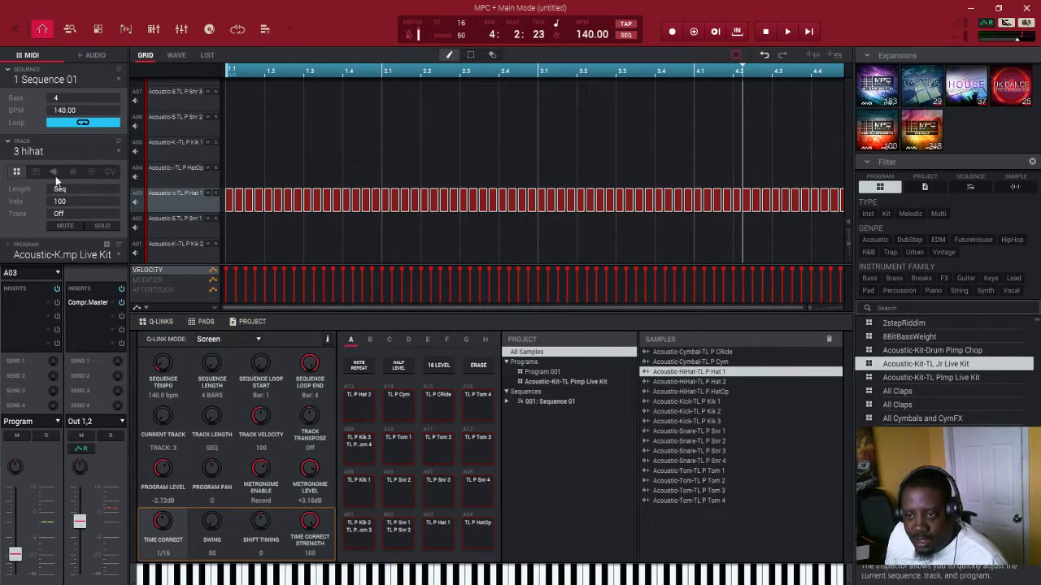
# Select the unused track 4 and set it up as a plugin track.
pyautogui.click(117, 152)
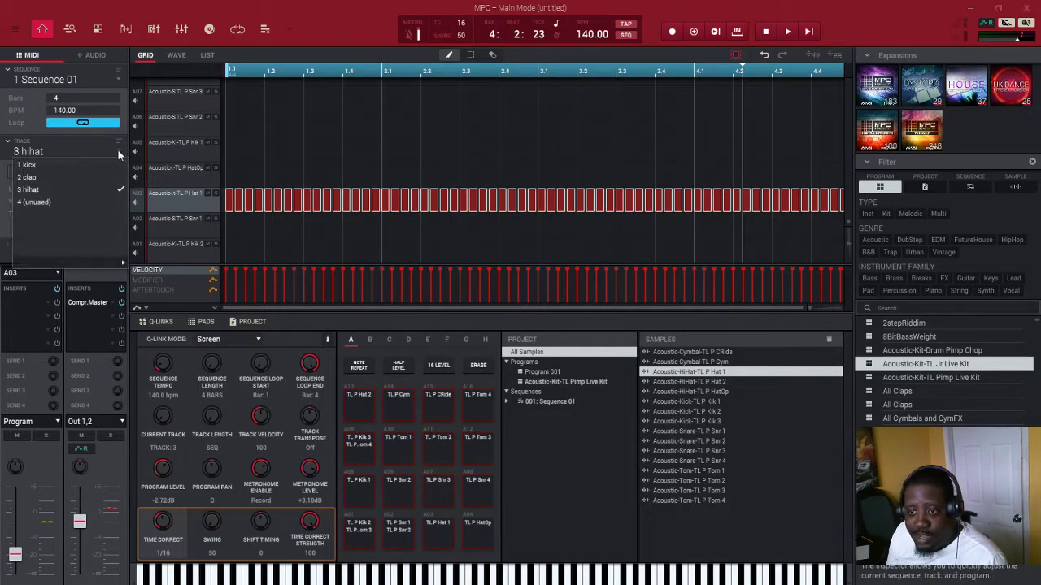
pyautogui.click(37, 203)
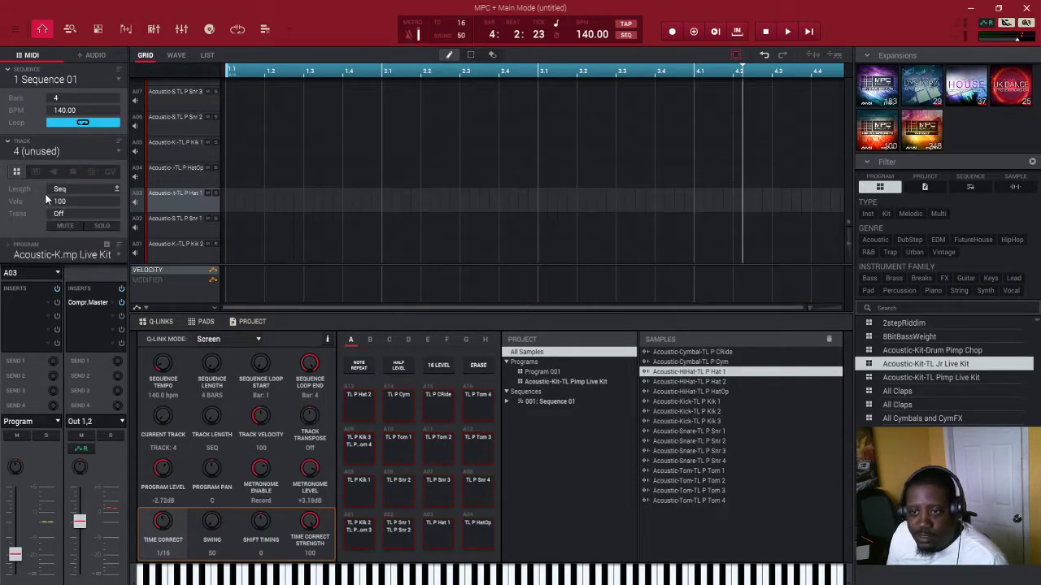
pyautogui.click(57, 173)
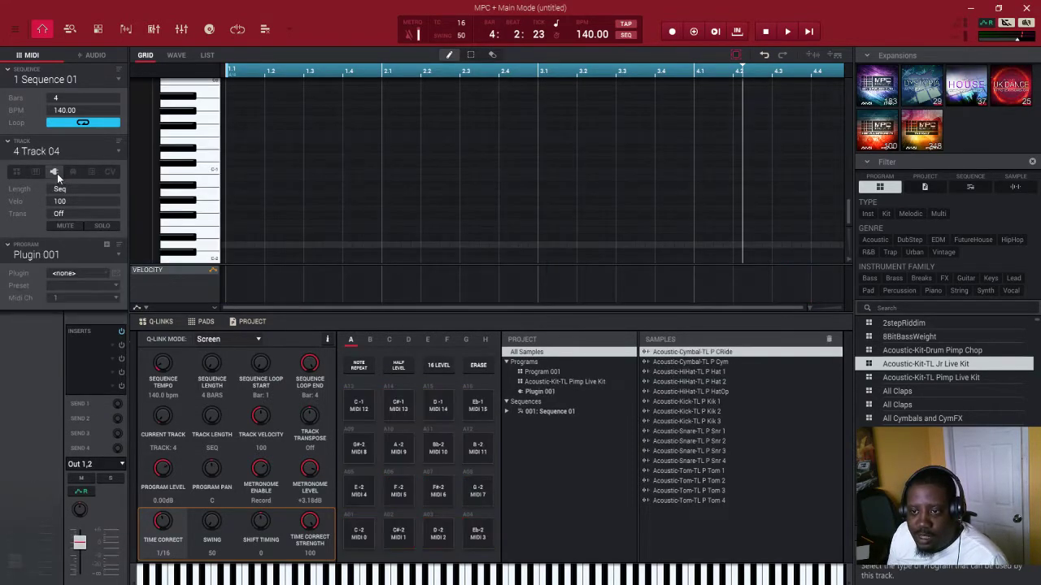
# Load The Bank from the MPC Expansions as the plugin for track 4.
pyautogui.click(72, 274)
pyautogui.click(81, 218)
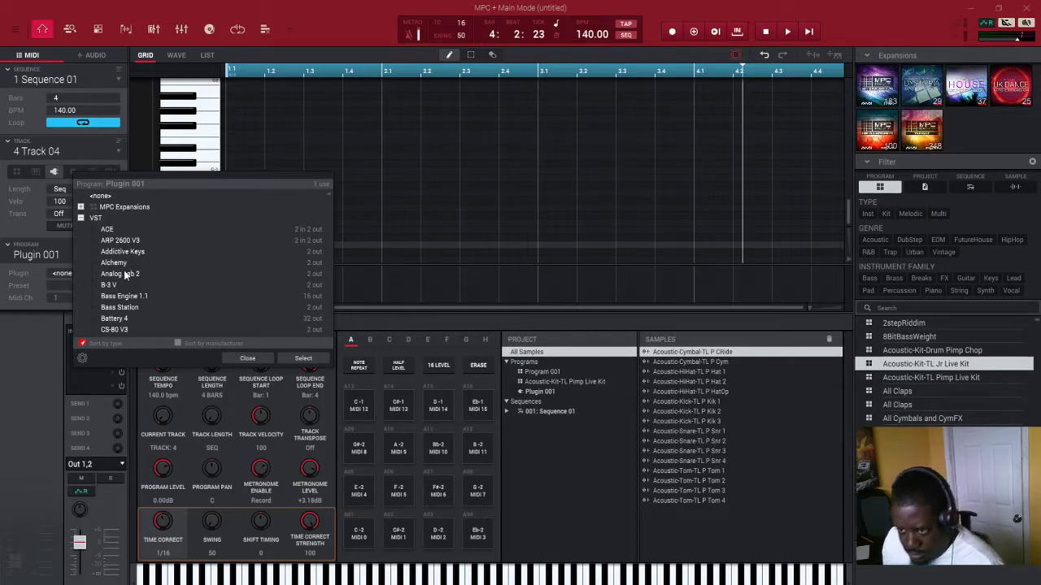
pyautogui.scroll(-1, 143, 277)
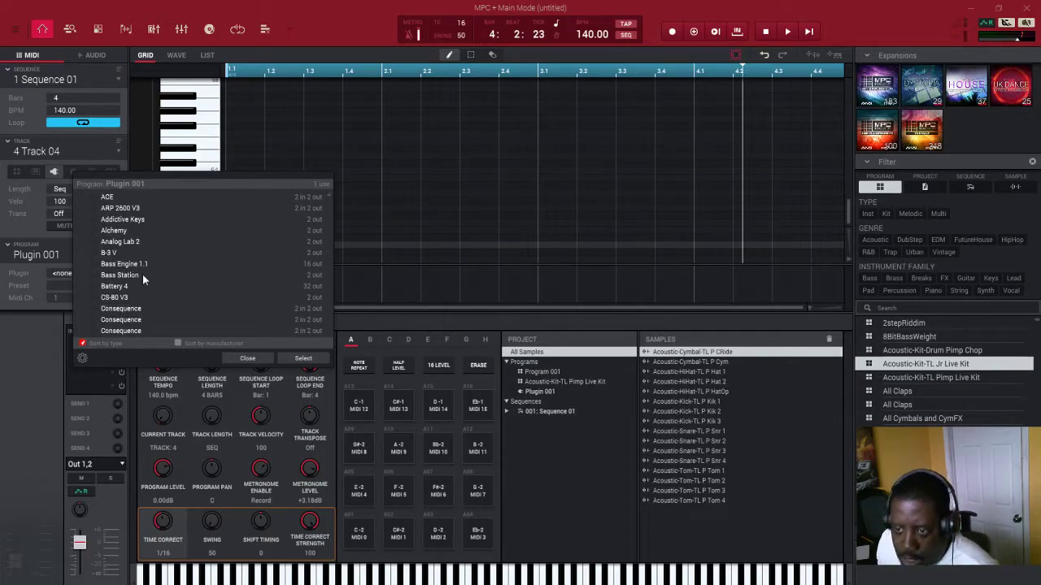
pyautogui.scroll(-1, 166, 282)
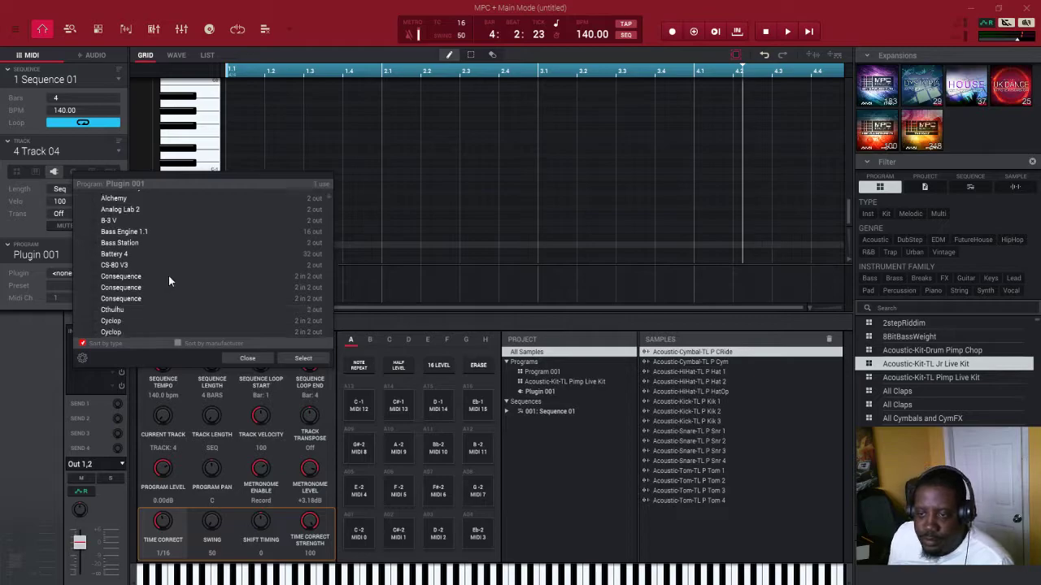
pyautogui.scroll(2, 169, 275)
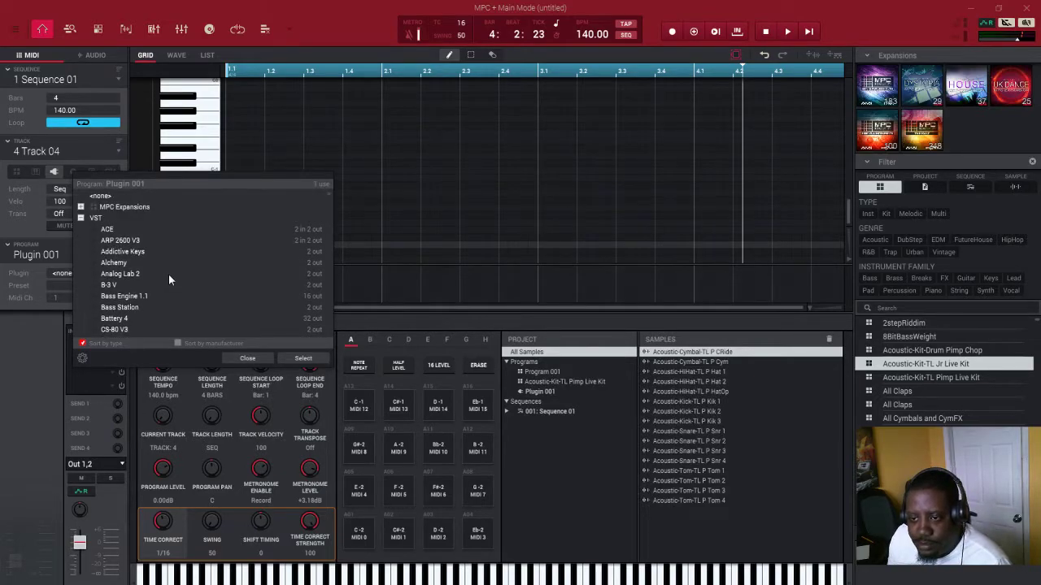
pyautogui.click(80, 208)
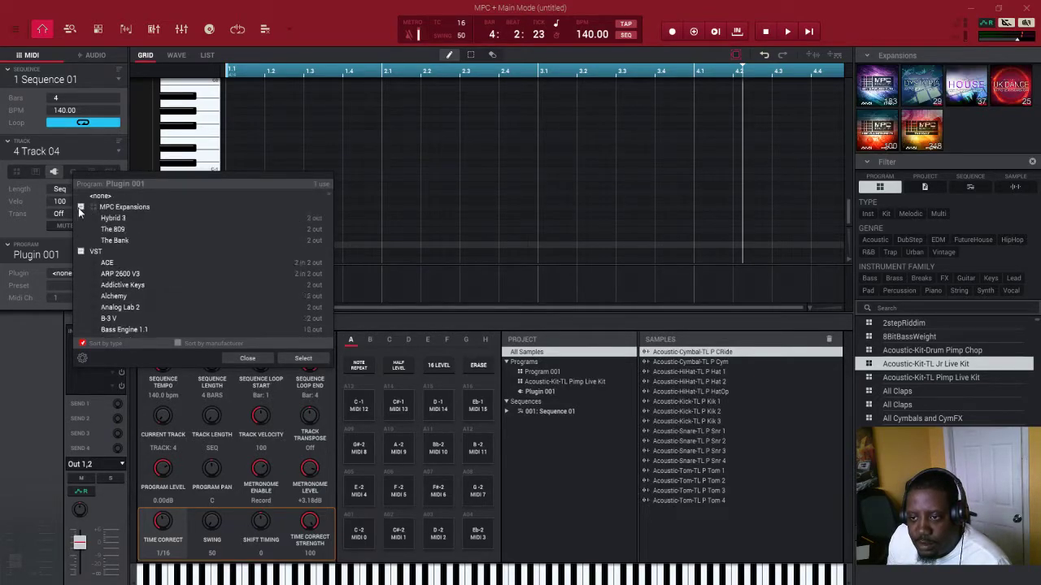
pyautogui.doubleClick(118, 241)
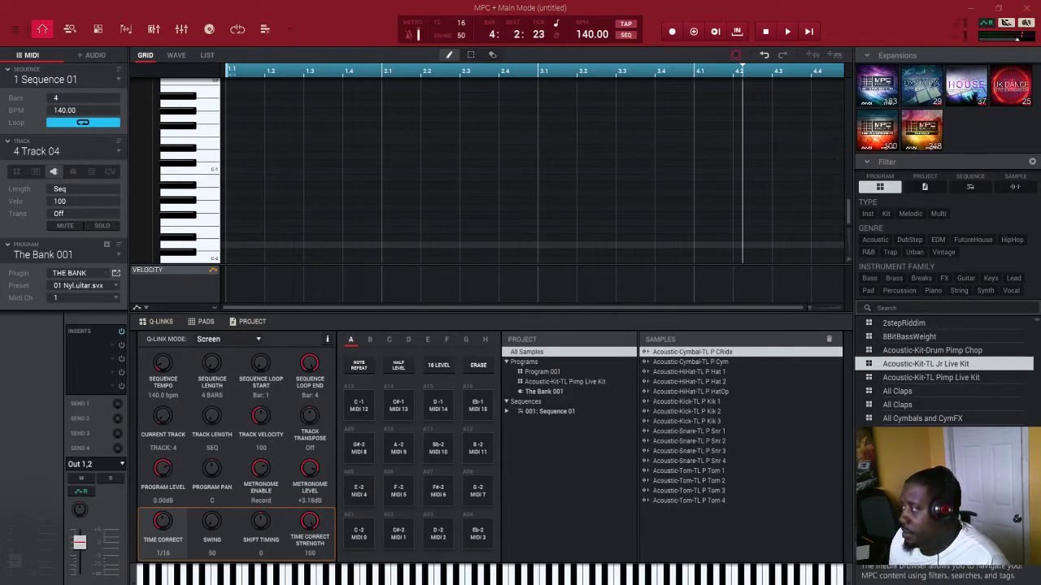
# Enable Pad Perform mode, close The Bank's plugin window and audition the Nylon Guitar preset over the playing beat.
pyautogui.moveTo(1033, 72); pyautogui.dragTo(606, 103)
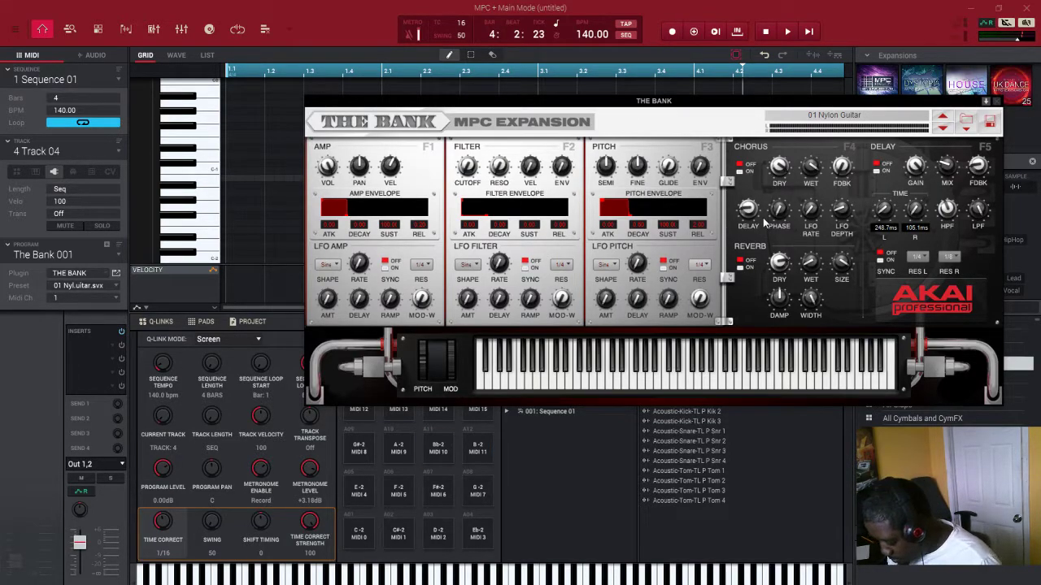
pyautogui.hotkey('ctrl', 'p')
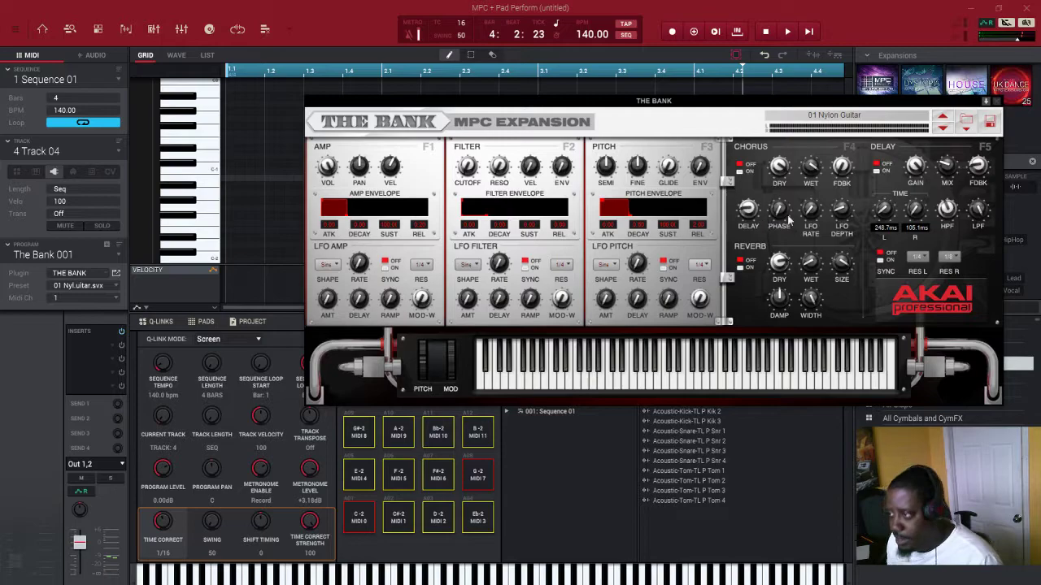
pyautogui.click(642, 101)
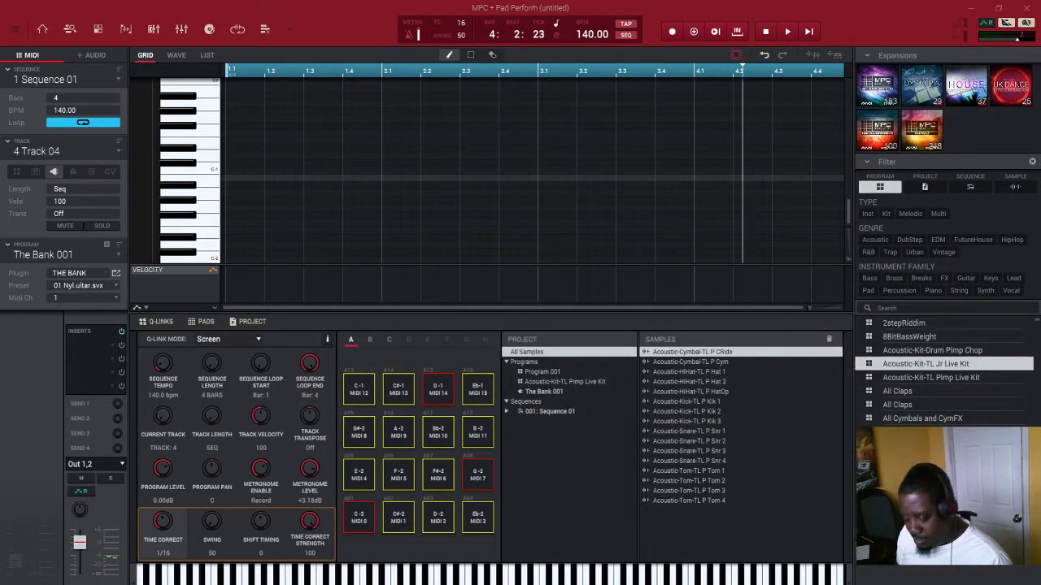
pyautogui.press('space')
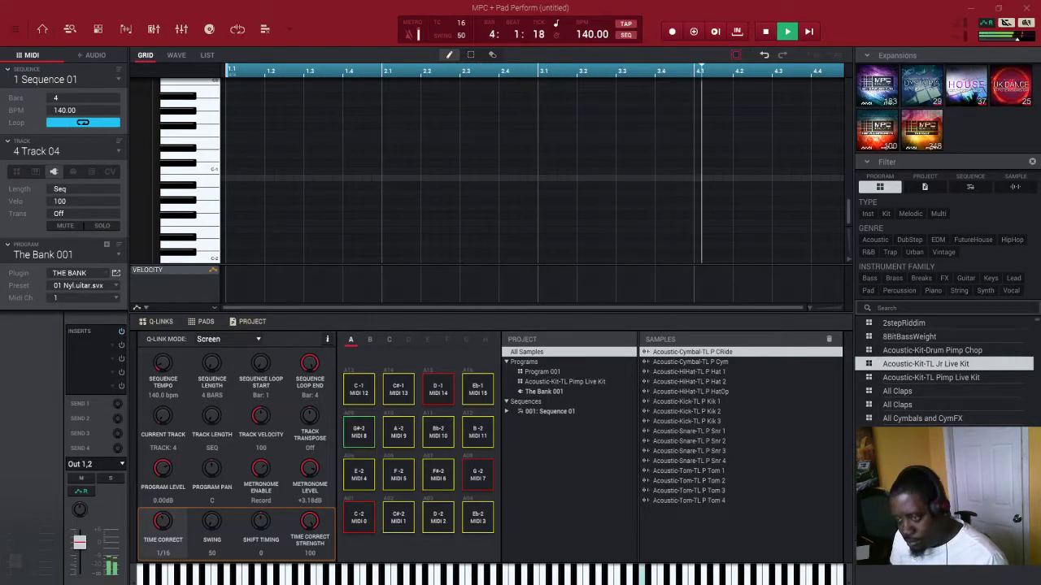
pyautogui.press('space')
# Remove the stray C-1 note and draw alternating C5 and D5 notes on the four beats of bar 1.
pyautogui.click(444, 171)
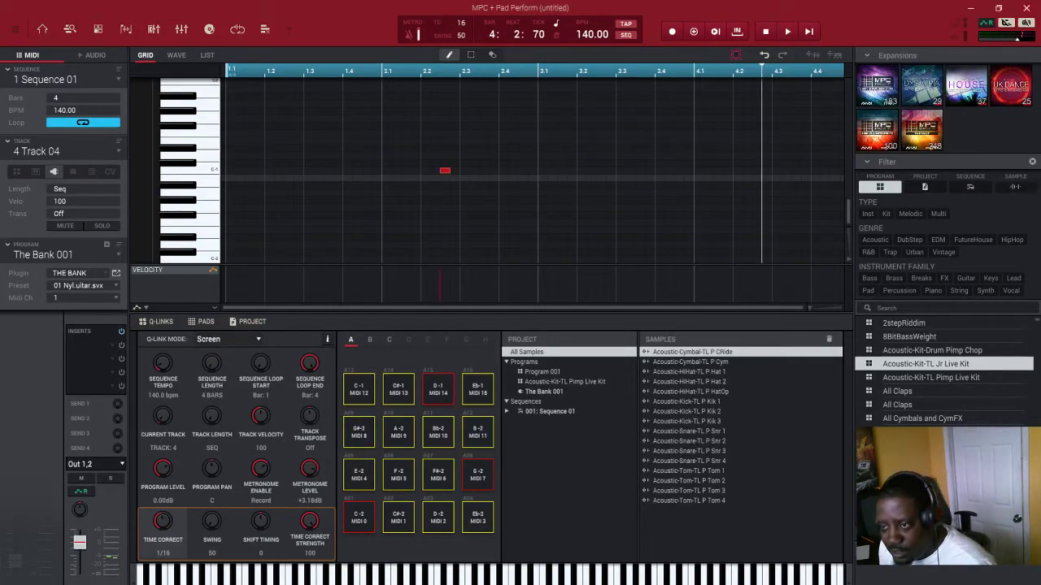
pyautogui.click(448, 171)
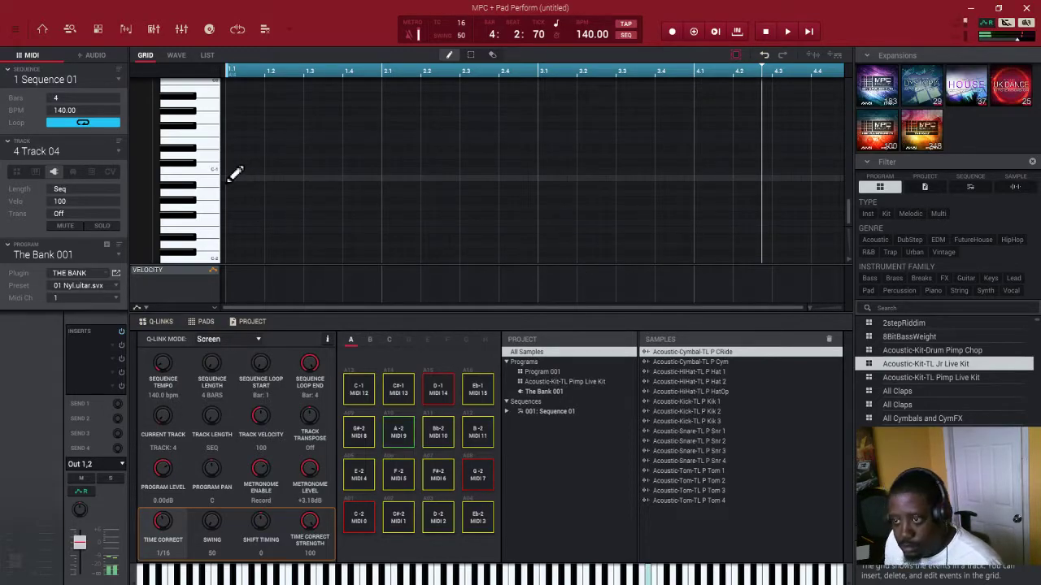
pyautogui.scroll(5, 234, 173)
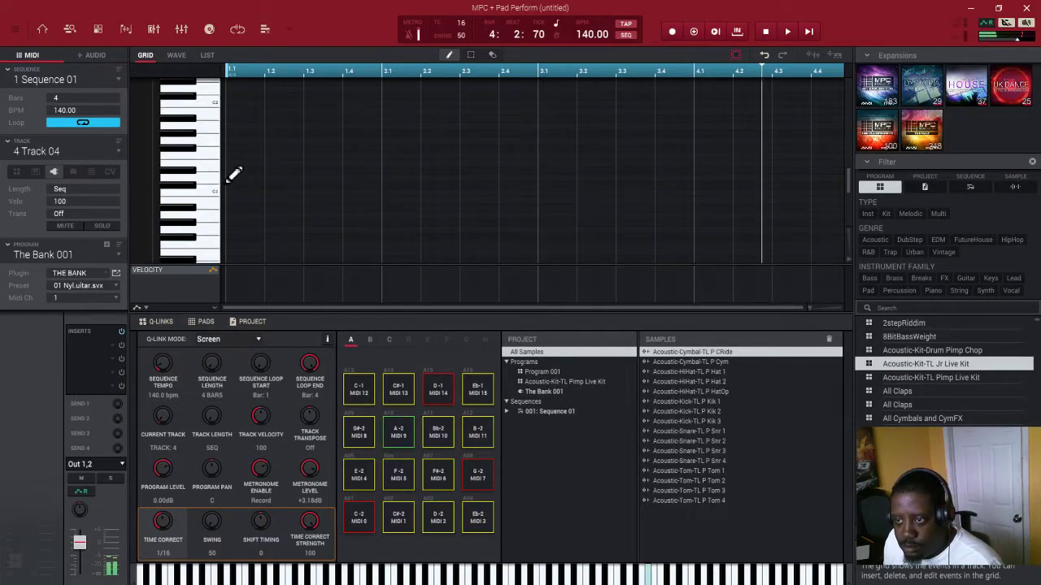
pyautogui.scroll(8, 235, 173)
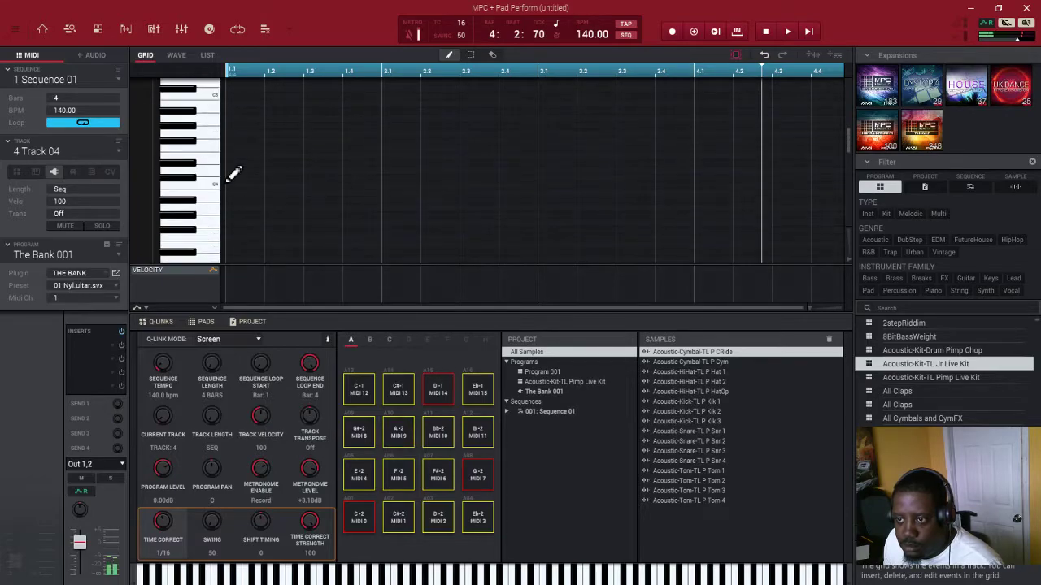
pyautogui.scroll(2, 235, 173)
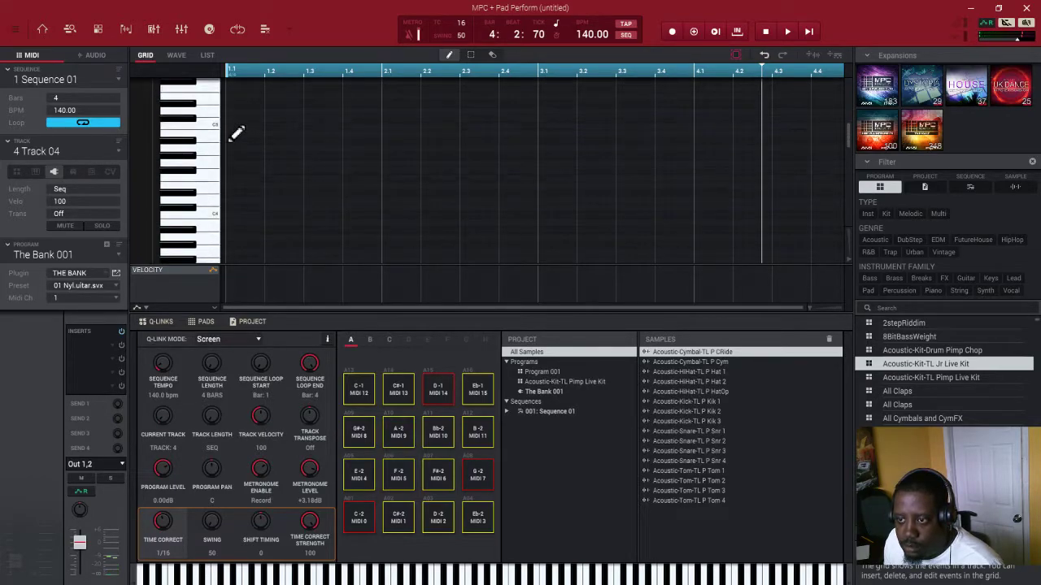
pyautogui.click(231, 127)
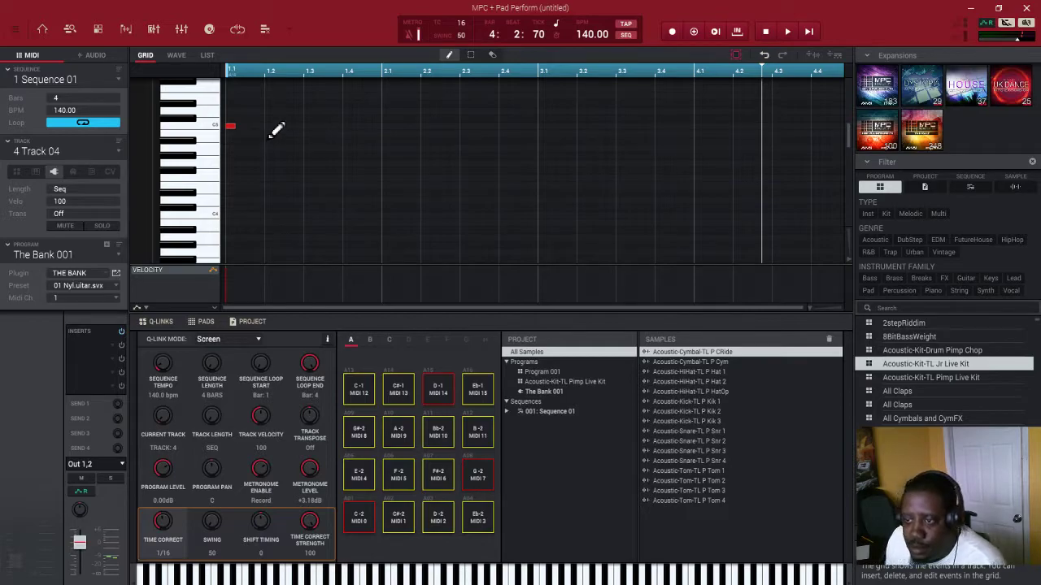
pyautogui.click(269, 111)
pyautogui.click(308, 126)
pyautogui.click(348, 111)
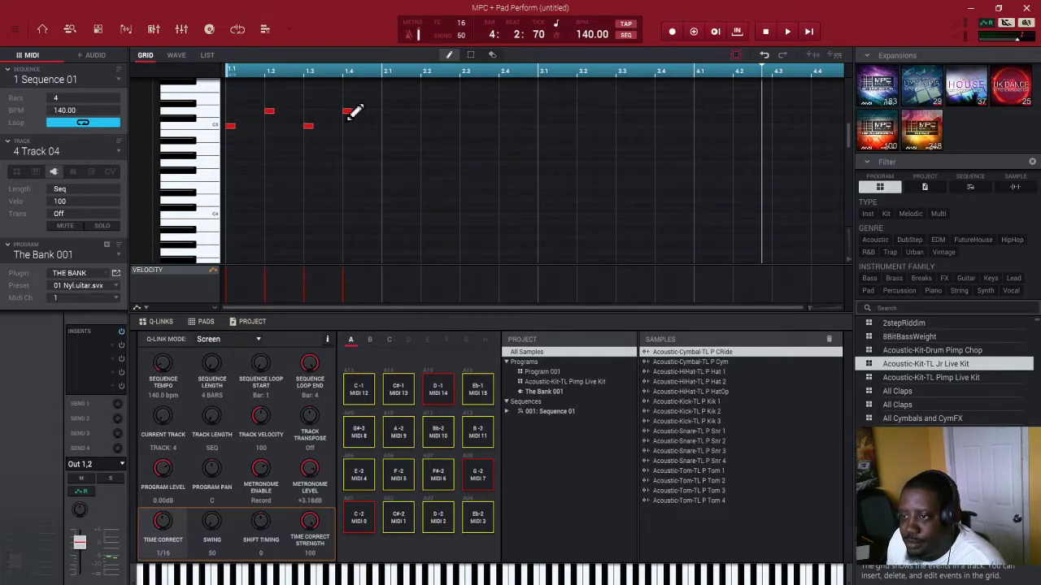
# Draw alternating B4 and D5 notes on the four beats of bar 2.
pyautogui.click(387, 133)
pyautogui.click(426, 111)
pyautogui.click(464, 133)
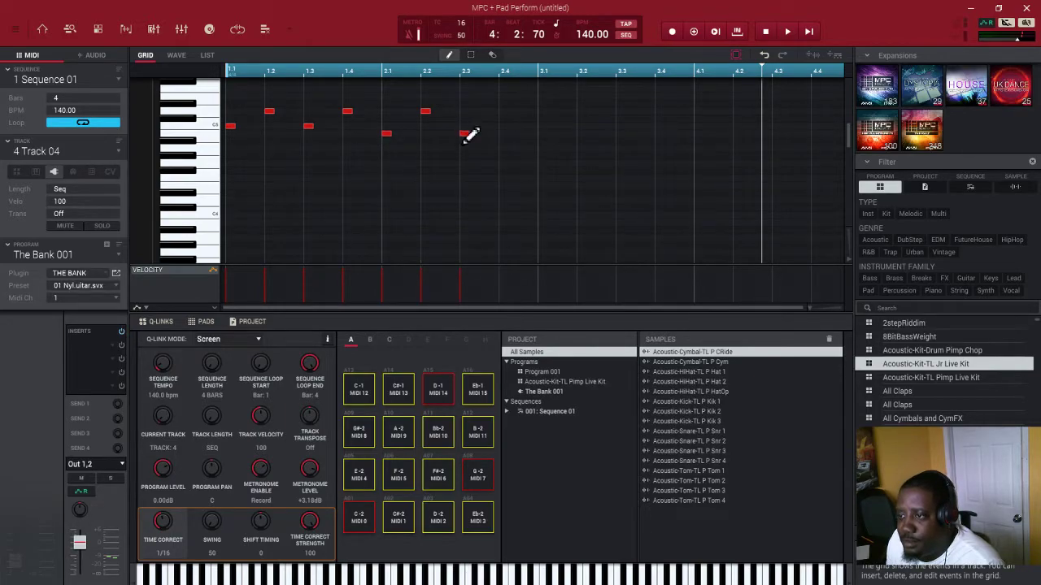
pyautogui.click(505, 110)
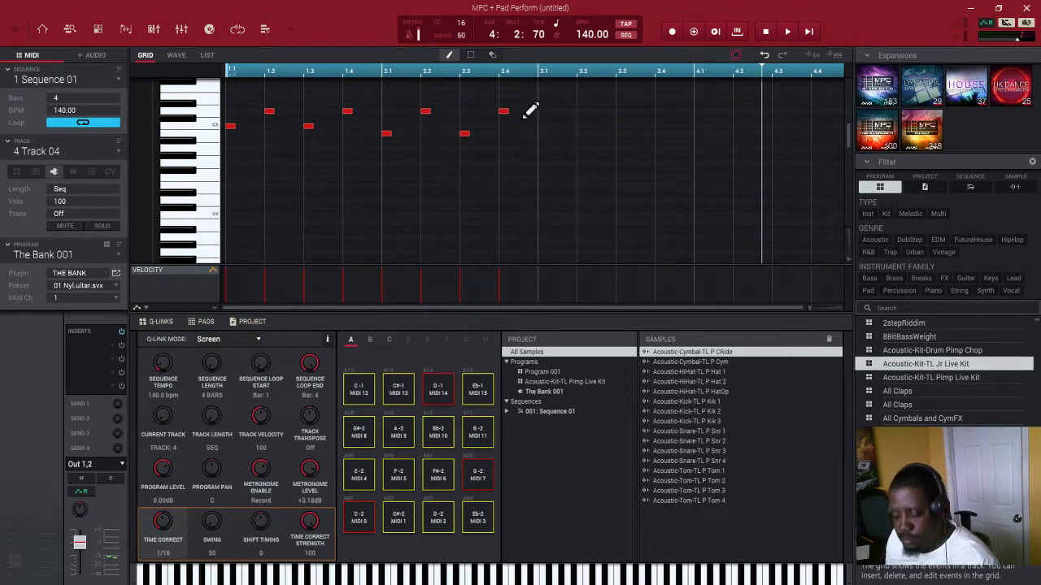
# Copy all eight melody notes to bars 3 and 4 one semitone lower and play back the sequence.
pyautogui.click(471, 54)
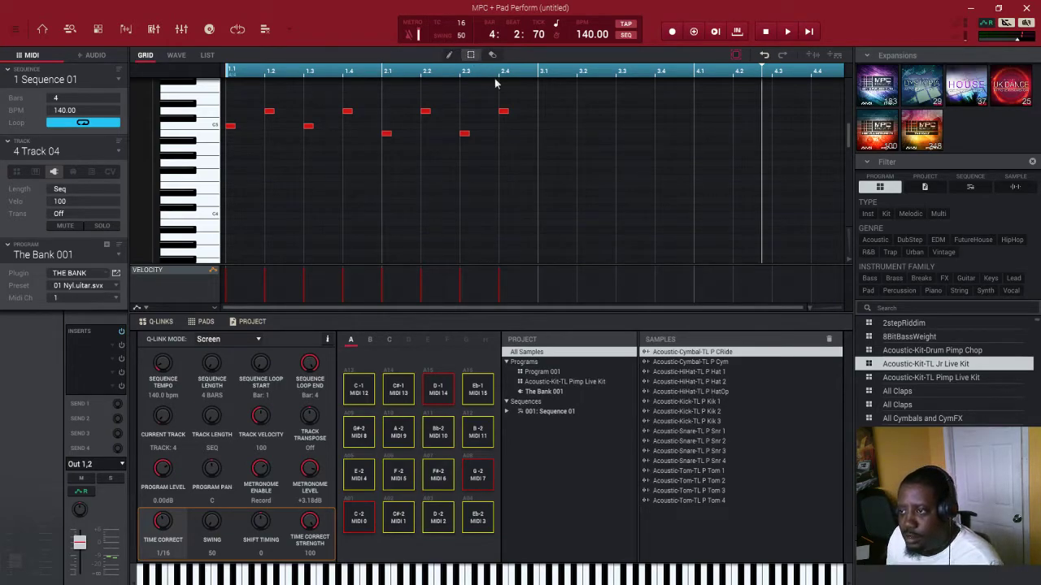
pyautogui.moveTo(513, 98); pyautogui.dragTo(192, 166)
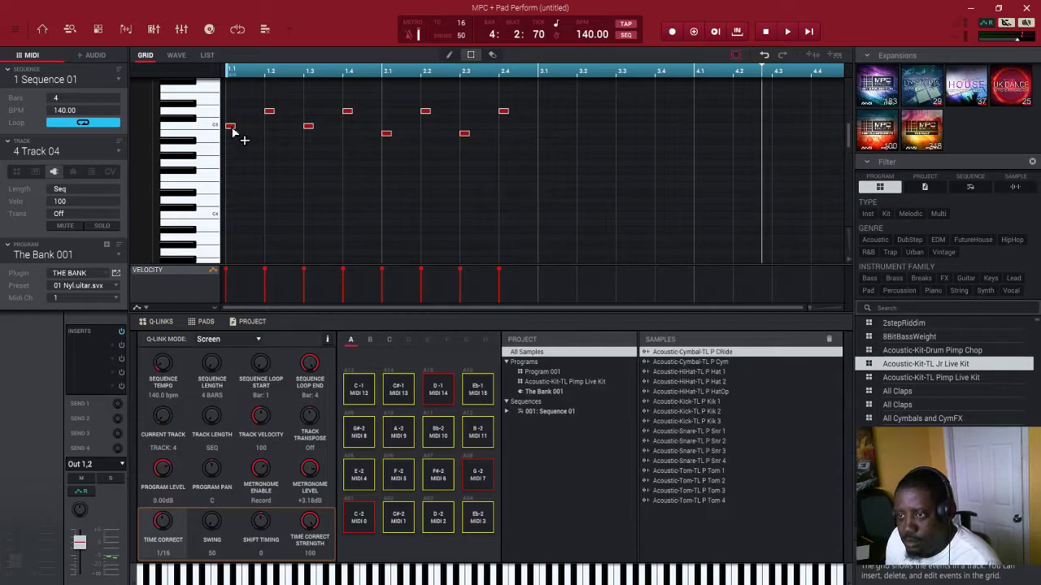
pyautogui.moveTo(232, 131); pyautogui.dragTo(545, 143)
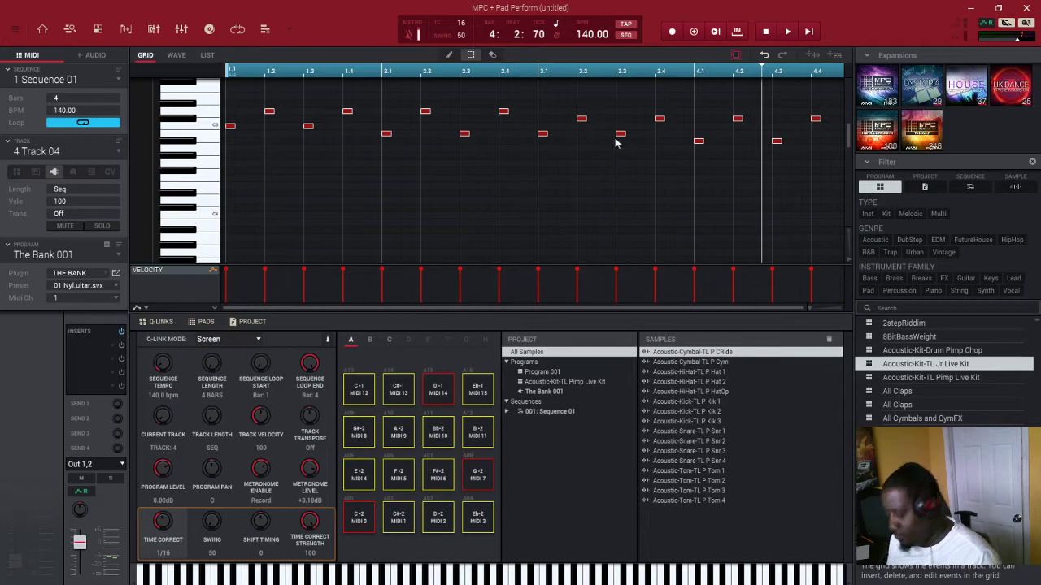
pyautogui.press('space')
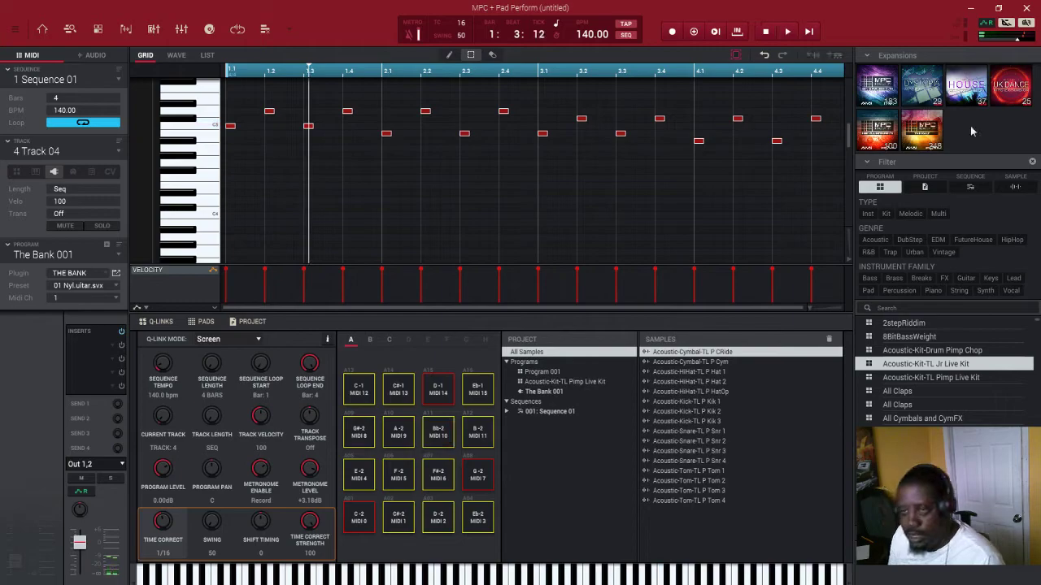
# Rename track 4 as bank.
pyautogui.click(115, 155)
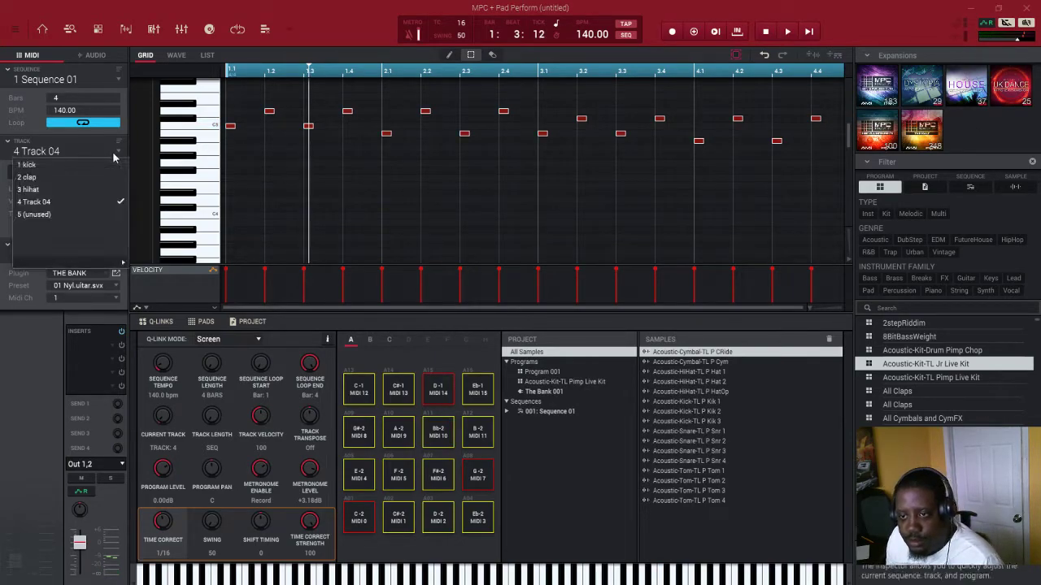
pyautogui.click(120, 155)
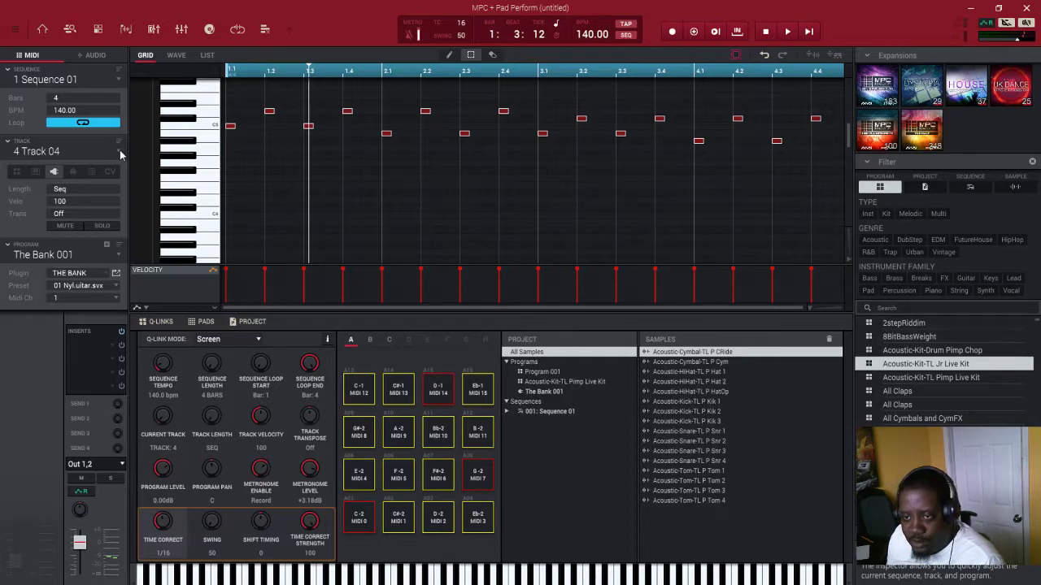
pyautogui.doubleClick(39, 153)
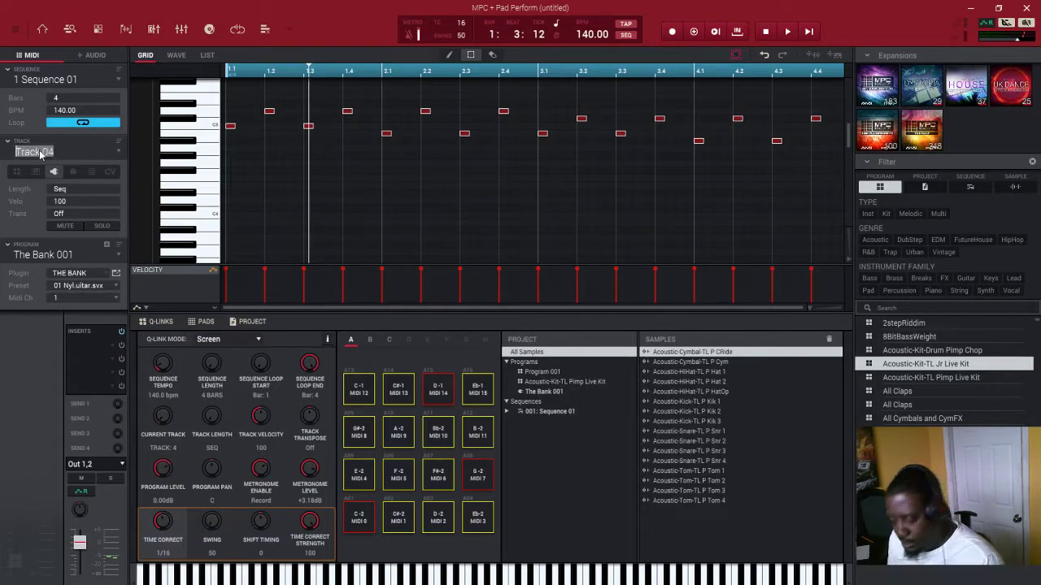
pyautogui.write('ban')
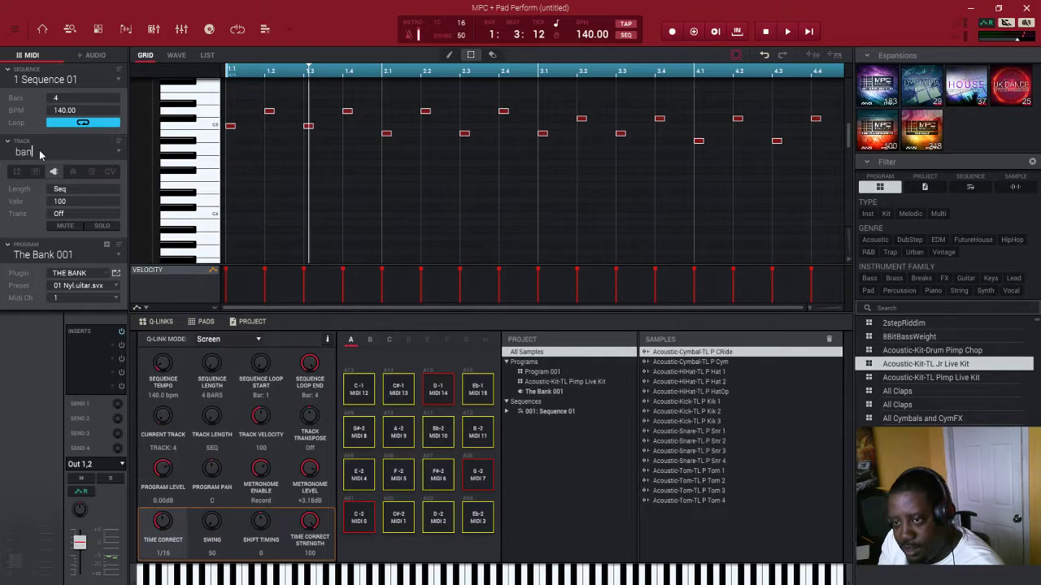
pyautogui.press('Return')
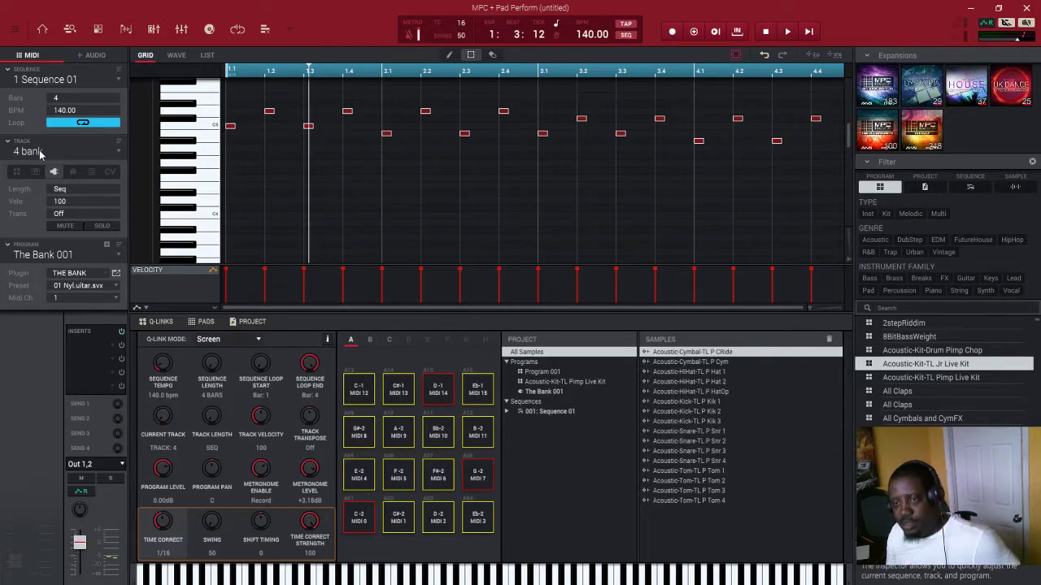
# Add a new plugin program on the unused track 5 and load Hybrid 3 from the MPC Expansions.
pyautogui.click(118, 153)
pyautogui.click(78, 215)
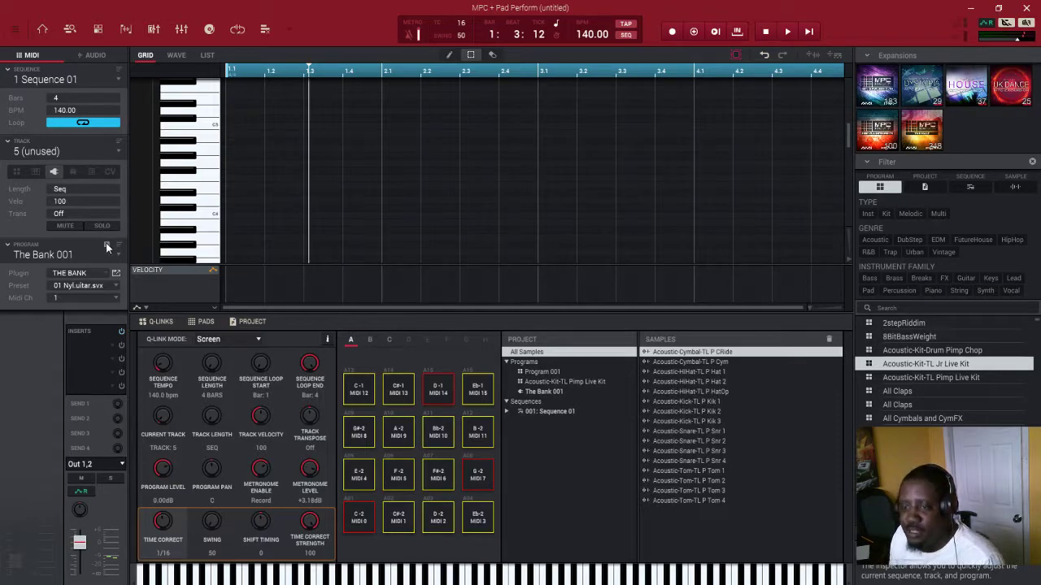
pyautogui.click(106, 245)
pyautogui.click(80, 274)
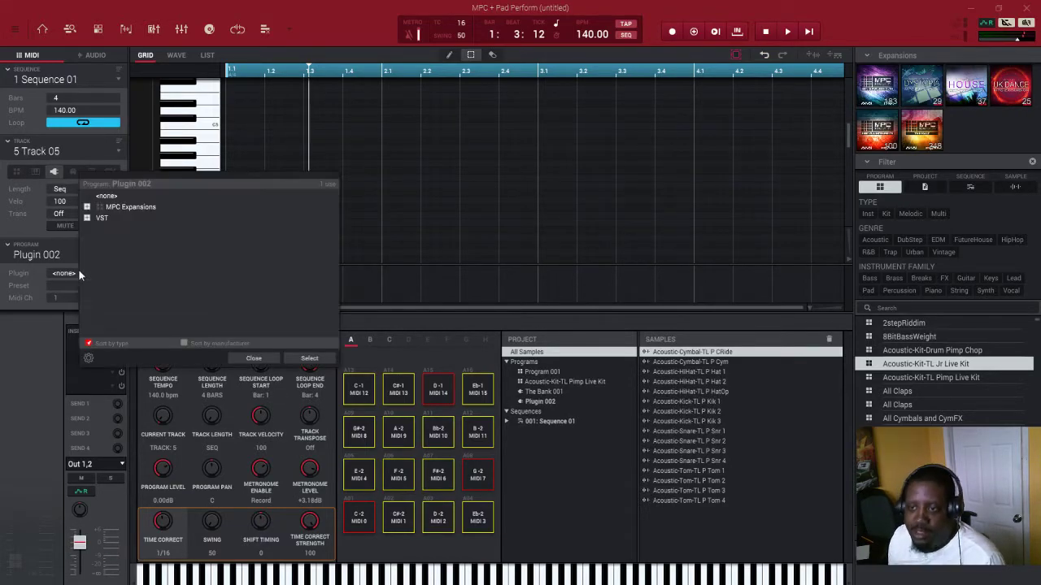
pyautogui.click(87, 208)
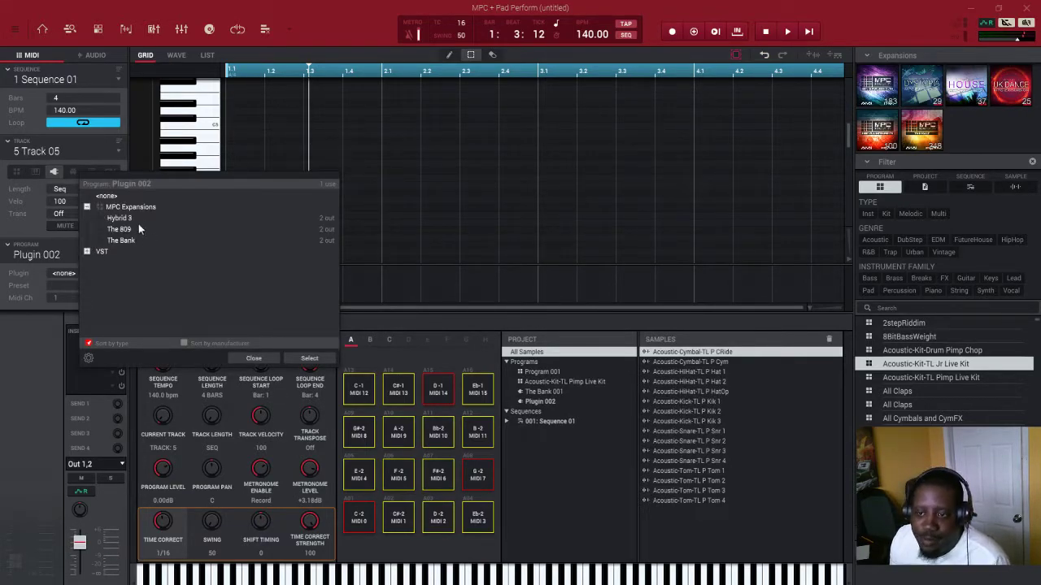
pyautogui.press('Escape')
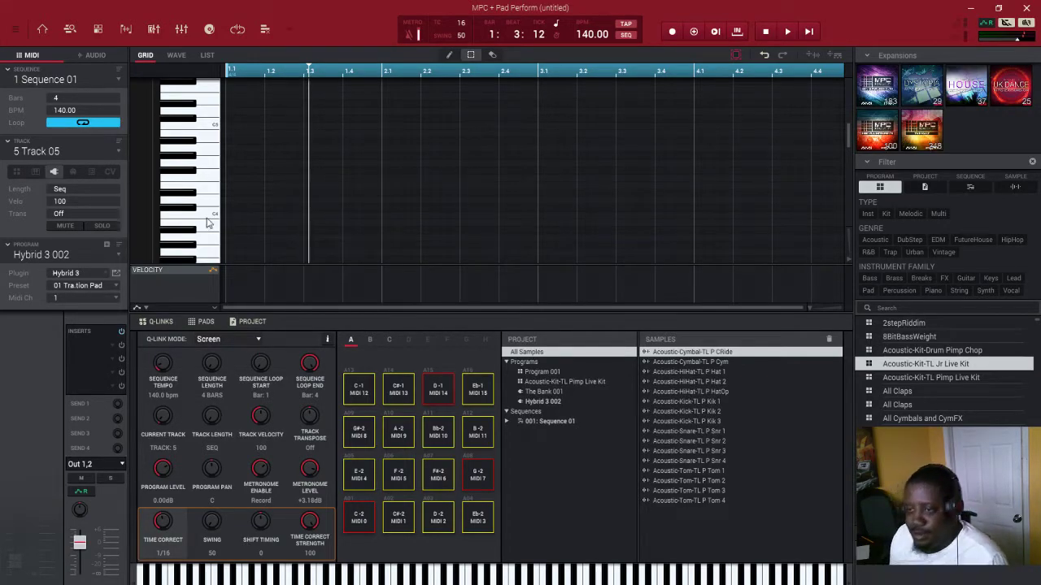
# Open the Hybrid 3 editor, load the 07 Warm String Pad preset and close the editor.
pyautogui.click(116, 274)
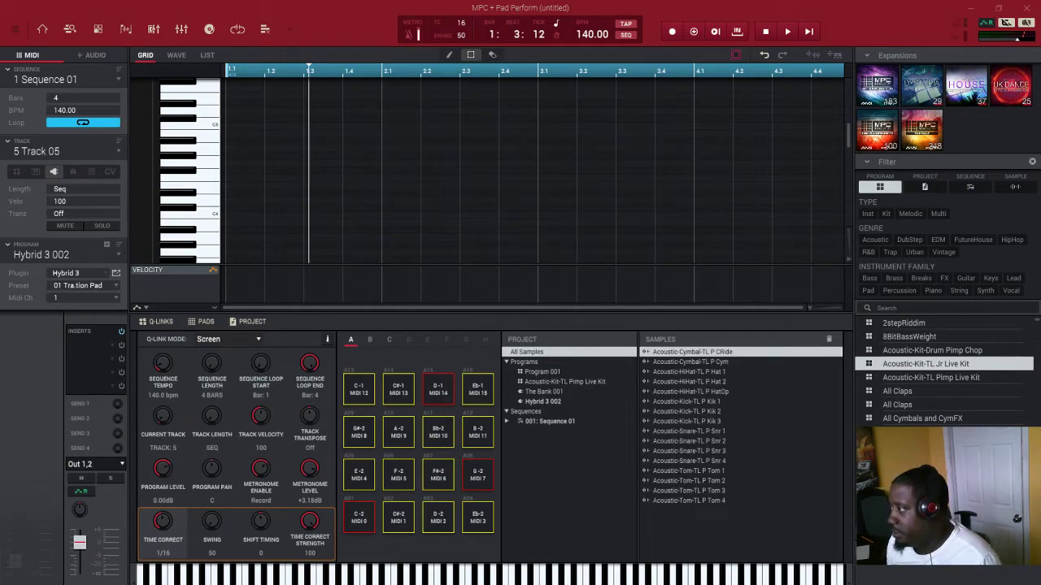
pyautogui.moveTo(956, 109); pyautogui.dragTo(814, 99)
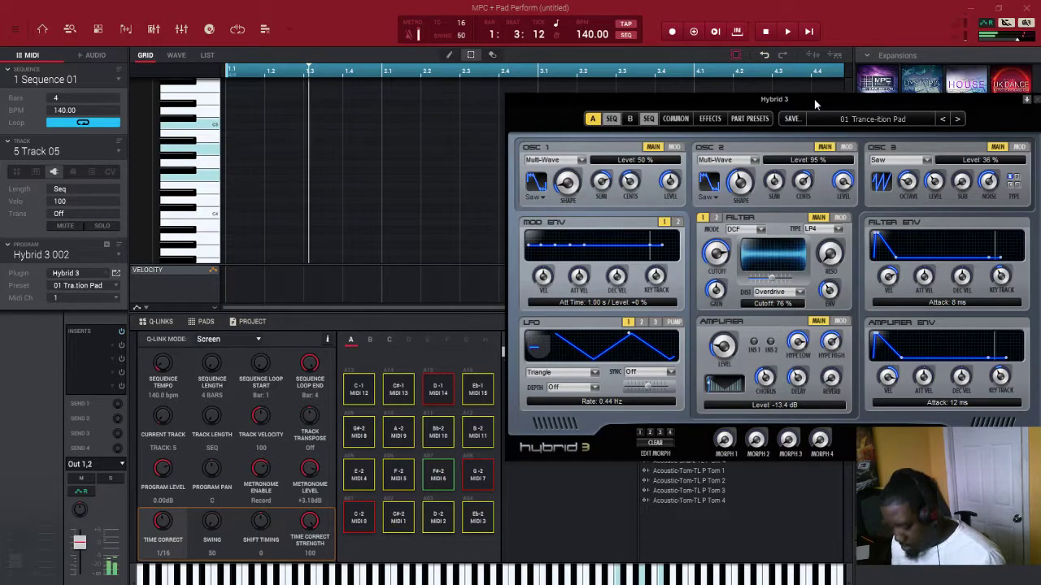
pyautogui.click(877, 120)
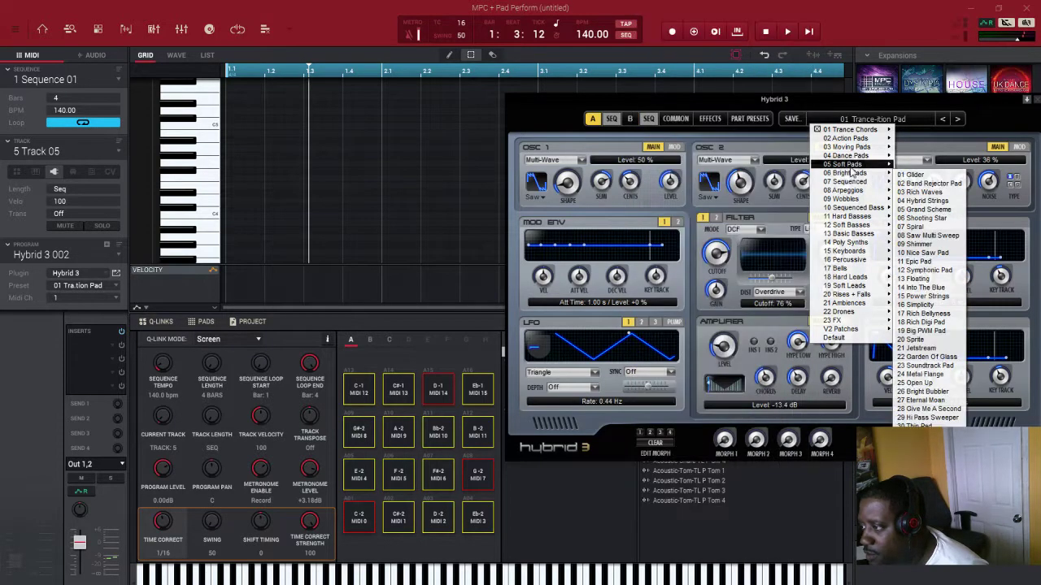
pyautogui.click(911, 169)
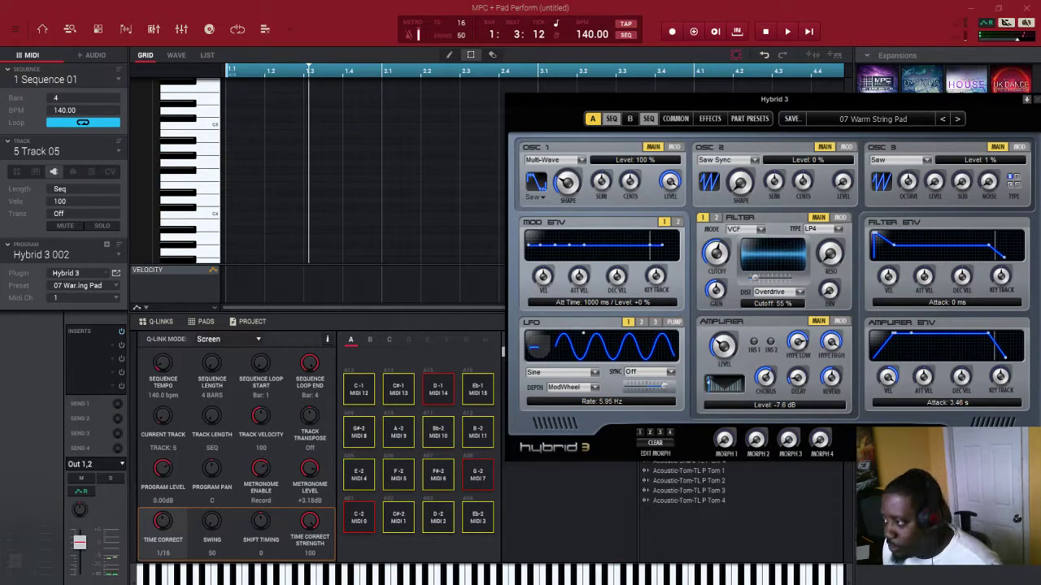
pyautogui.click(1026, 98)
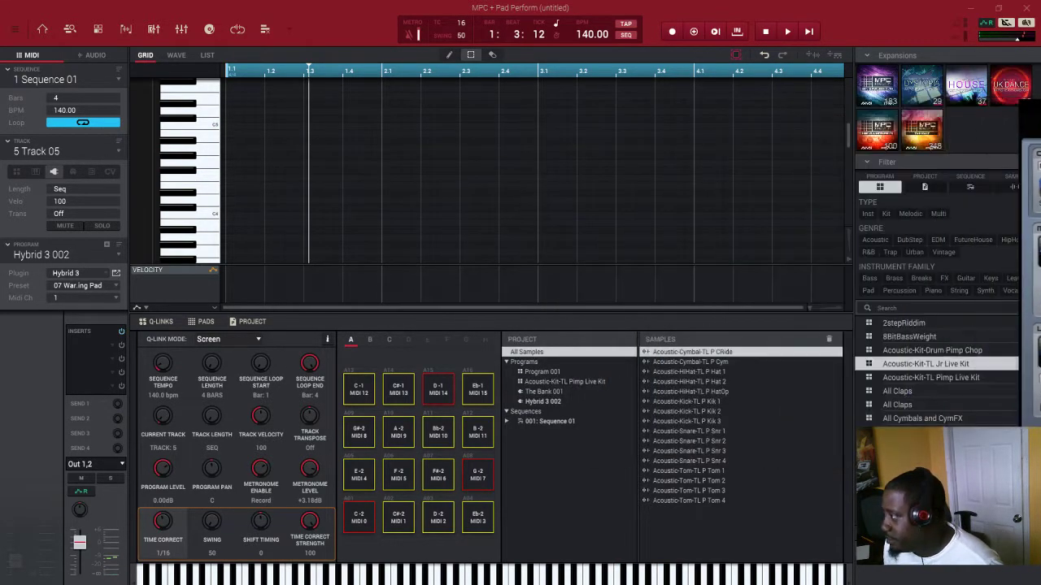
# Draw one sustained F4 note across all four bars of track 5 and play back the sequence.
pyautogui.scroll(2, 584, 219)
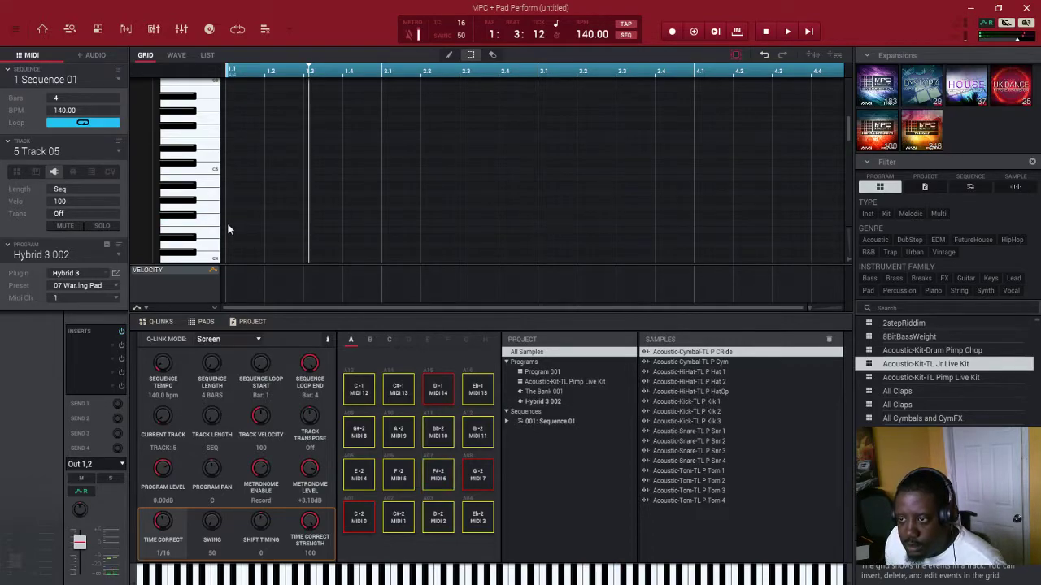
pyautogui.click(447, 53)
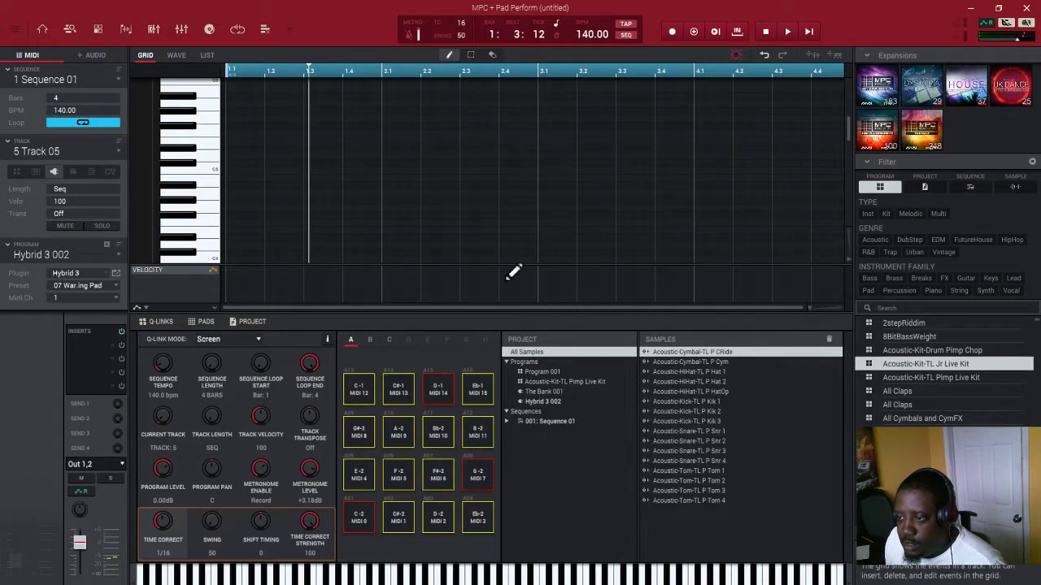
pyautogui.click(232, 223)
pyautogui.moveTo(241, 230); pyautogui.dragTo(864, 259)
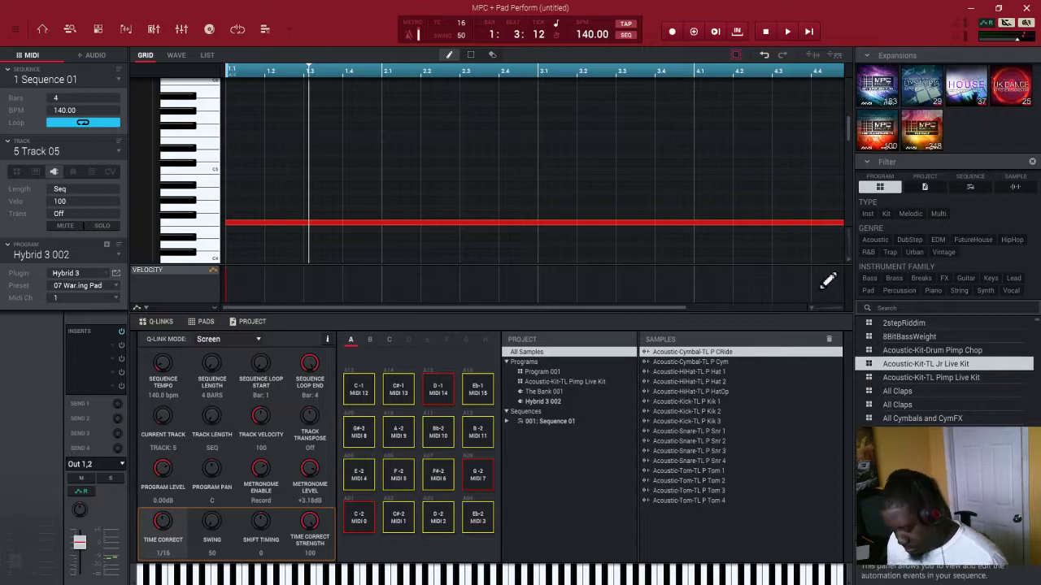
pyautogui.press('space')
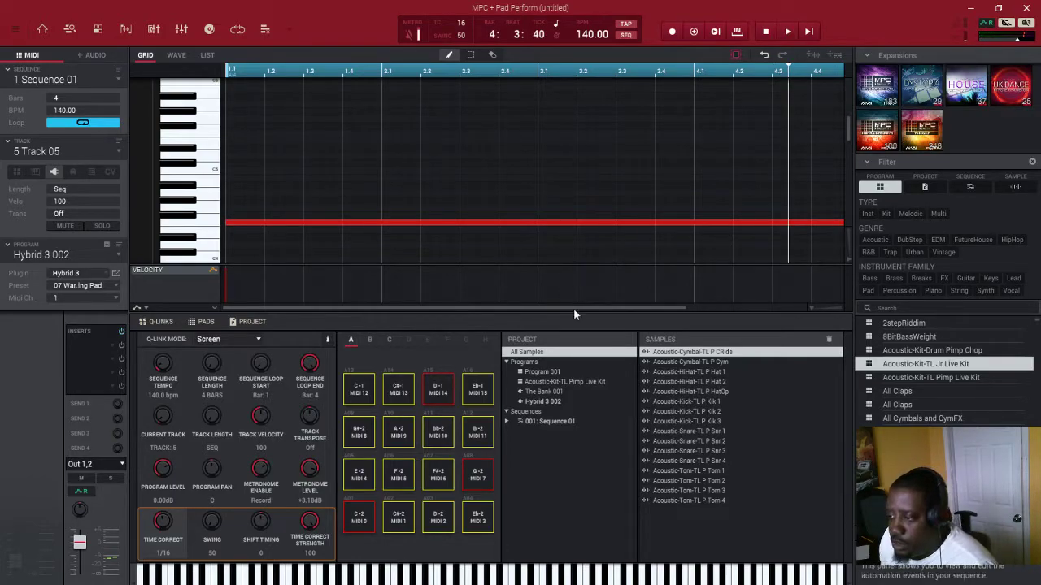
pyautogui.moveTo(651, 306); pyautogui.dragTo(723, 308)
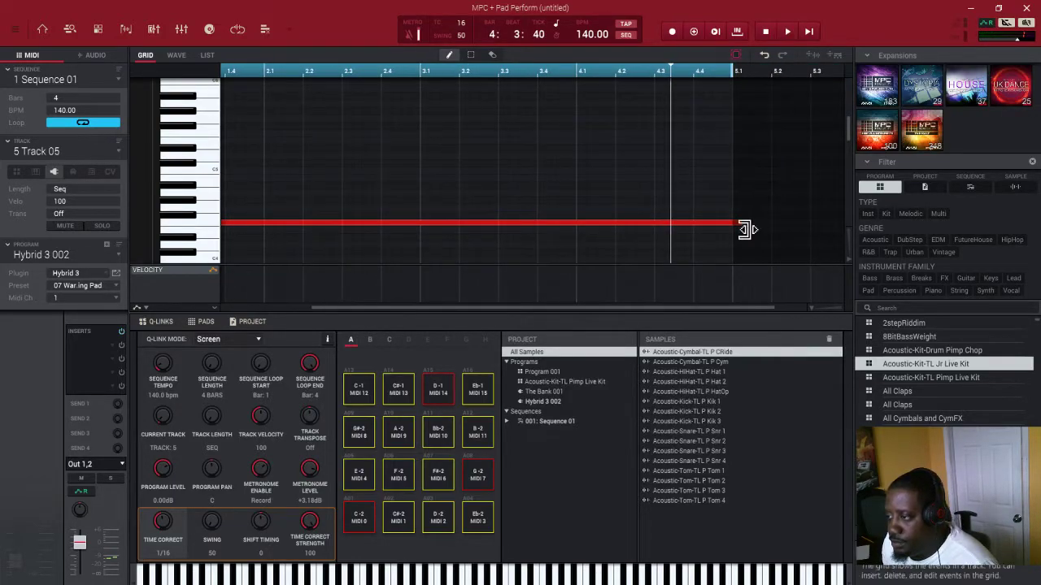
pyautogui.hscroll(-3, 732, 238)
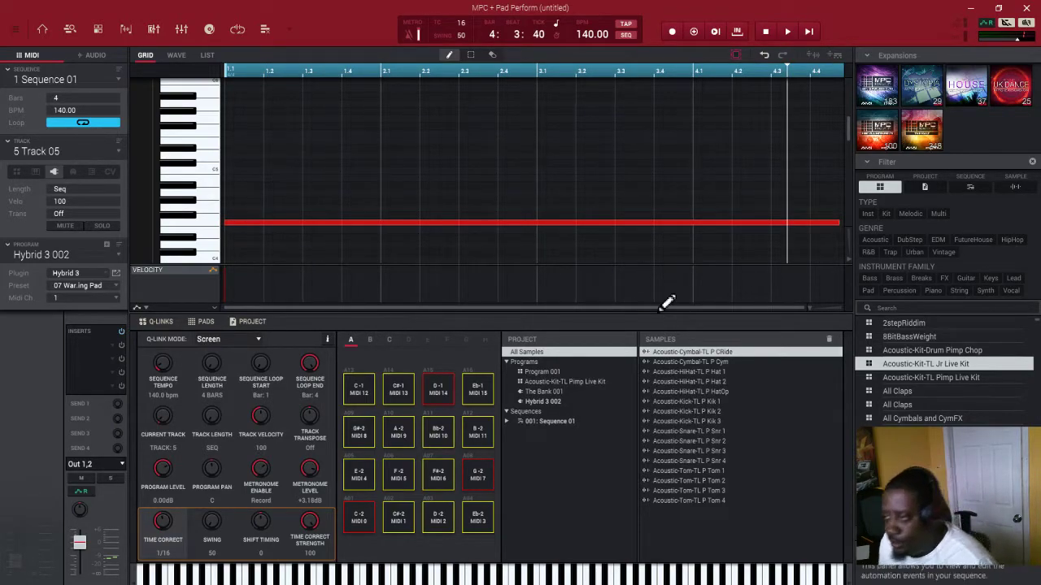
# Rename track 5 as pad.
pyautogui.doubleClick(36, 153)
pyautogui.write('pad')
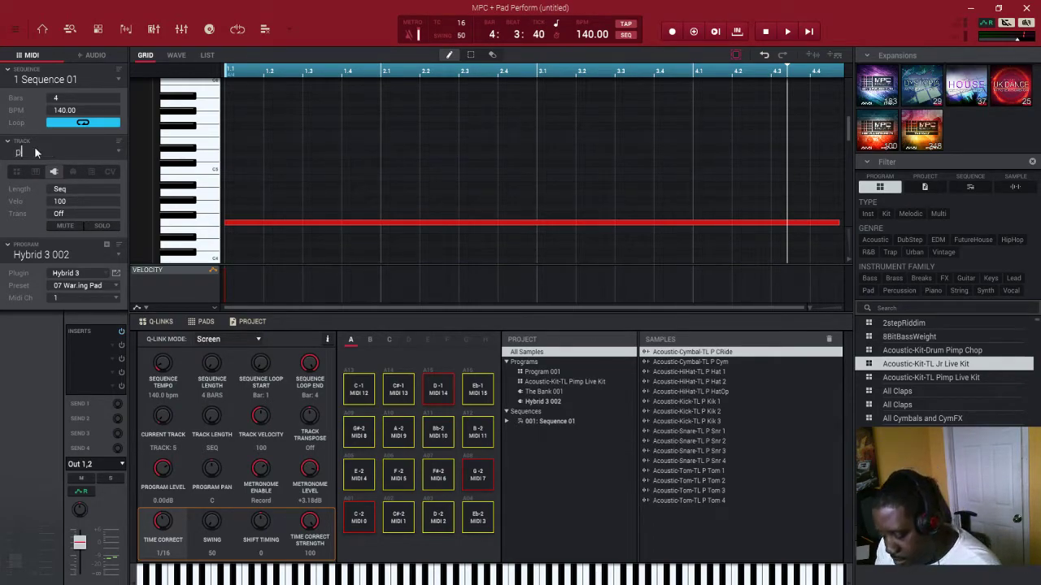
pyautogui.press('Return')
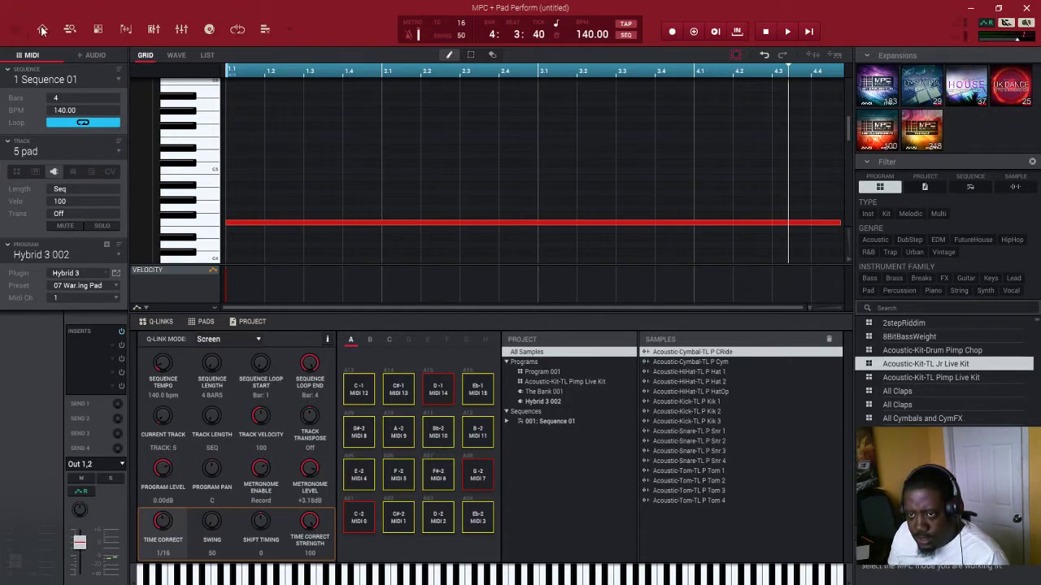
# Bounce the pad, bank and hihat tracks to separate new audio tracks, muting the source MIDI tracks.
pyautogui.click(42, 30)
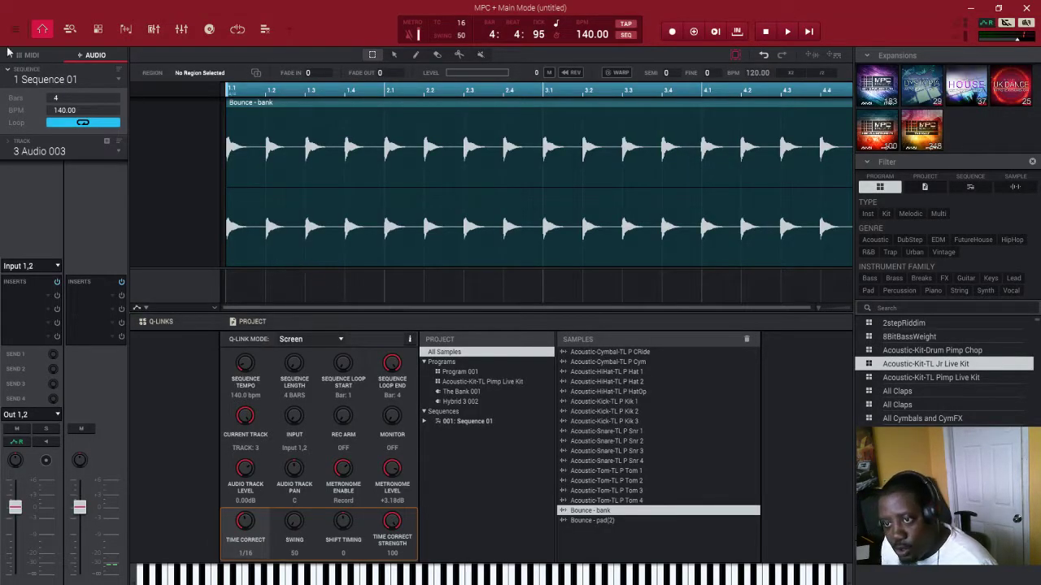
pyautogui.click(31, 55)
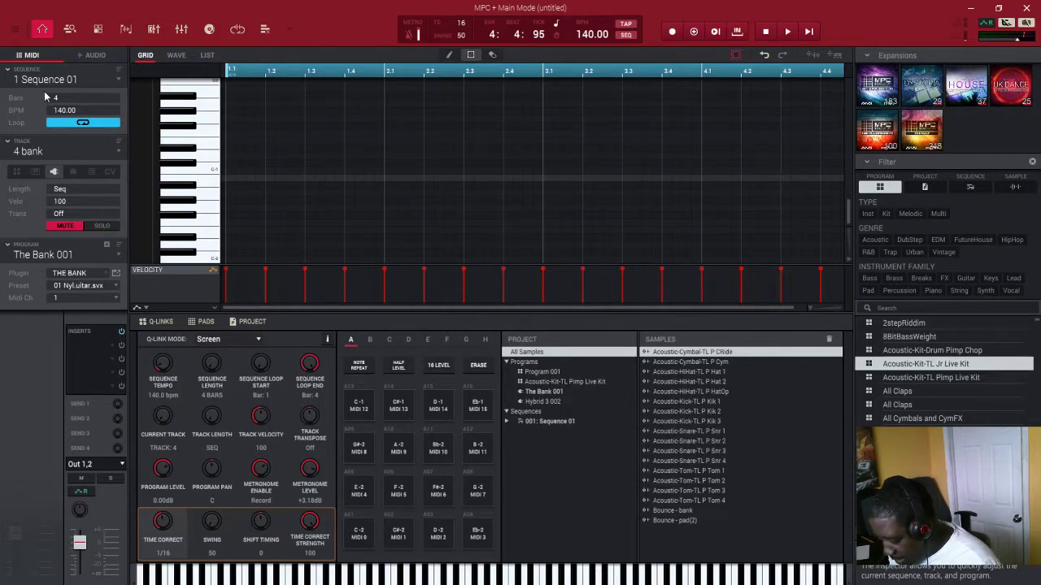
pyautogui.press('Down')
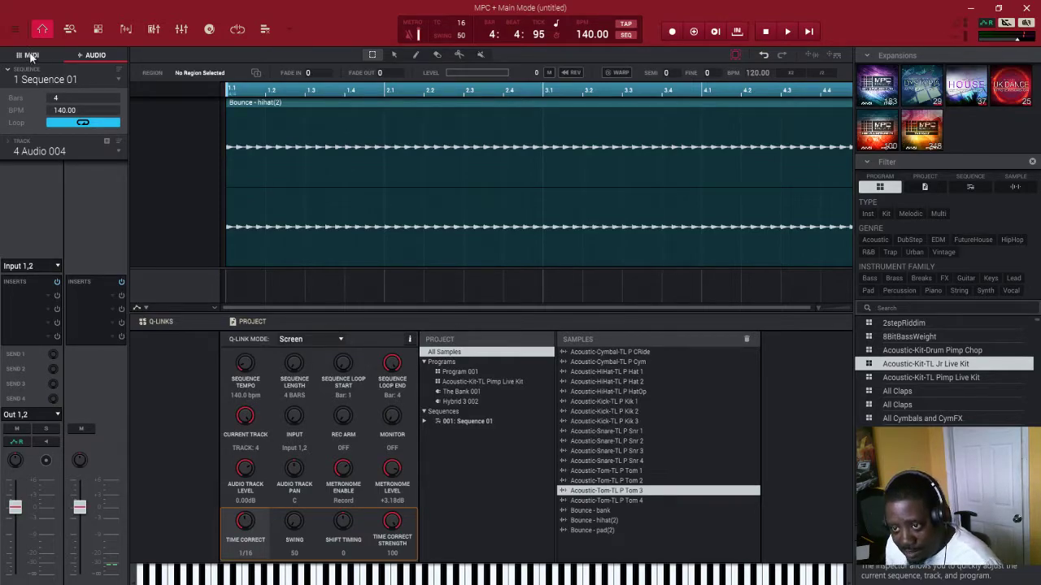
# Bounce the clap and kick tracks to separate new audio tracks, mute their MIDI sources and review all audio tracks in Track View.
pyautogui.click(31, 55)
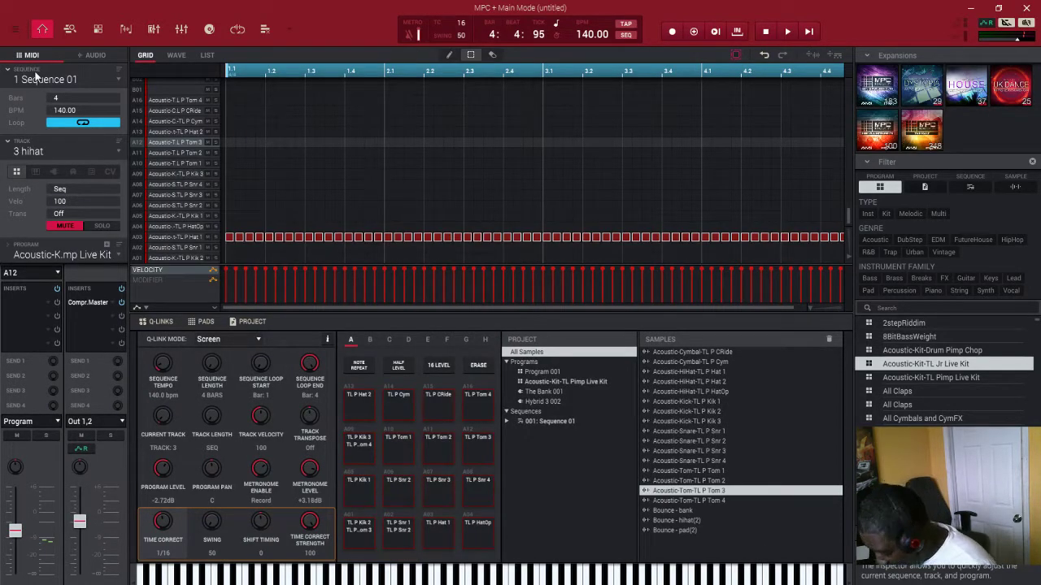
pyautogui.press('-')
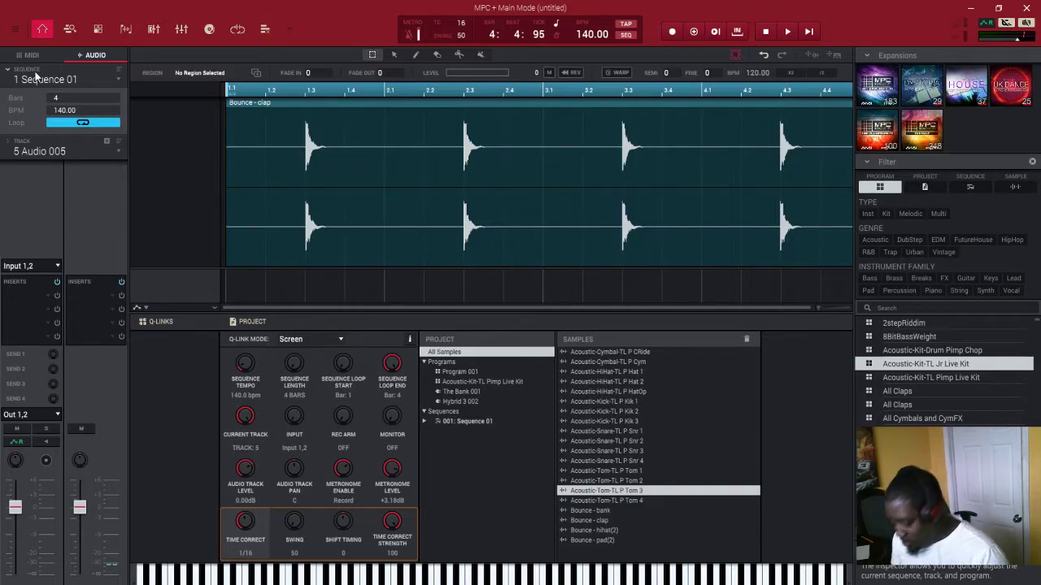
pyautogui.hotkey('ctrl', 'z')
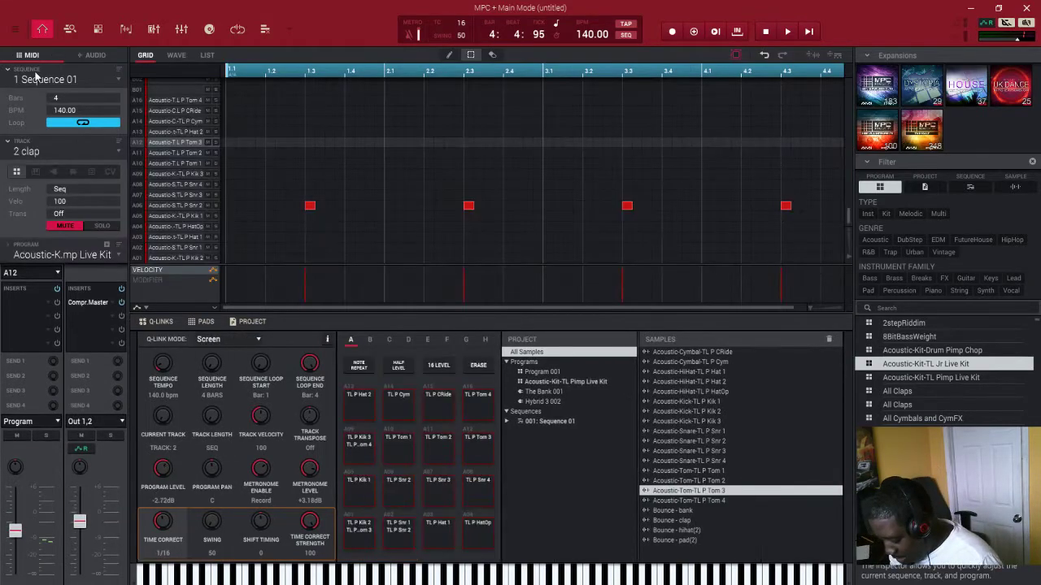
pyautogui.hotkey('ctrl', 'z')
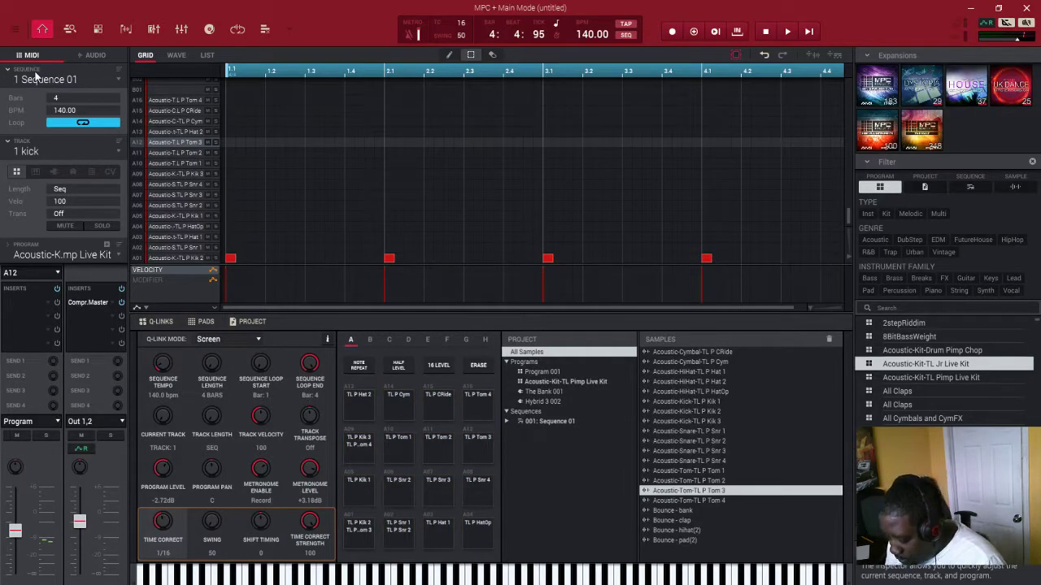
pyautogui.hotkey('ctrl', 'shift', 'z')
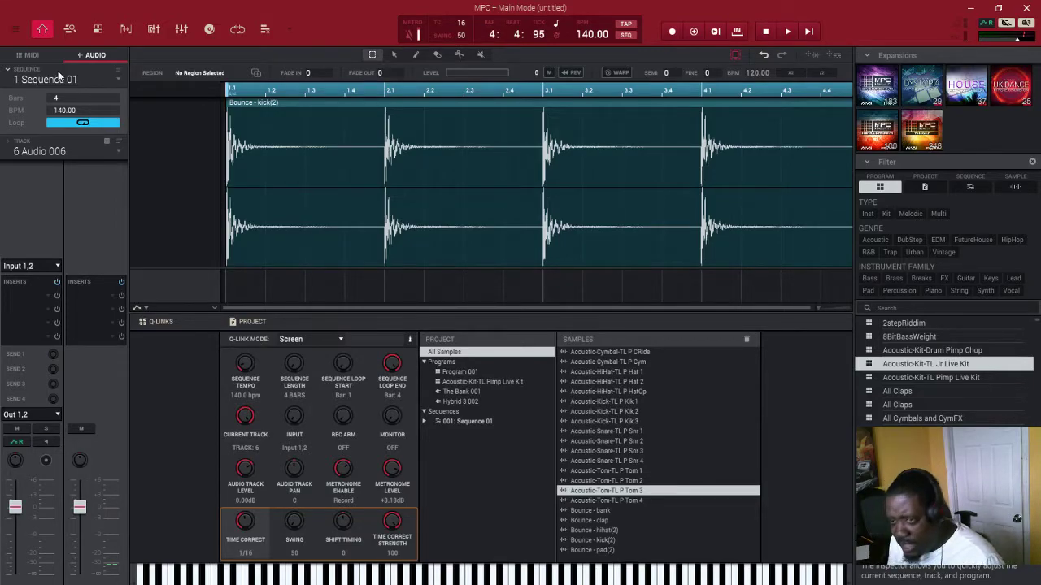
pyautogui.click(70, 30)
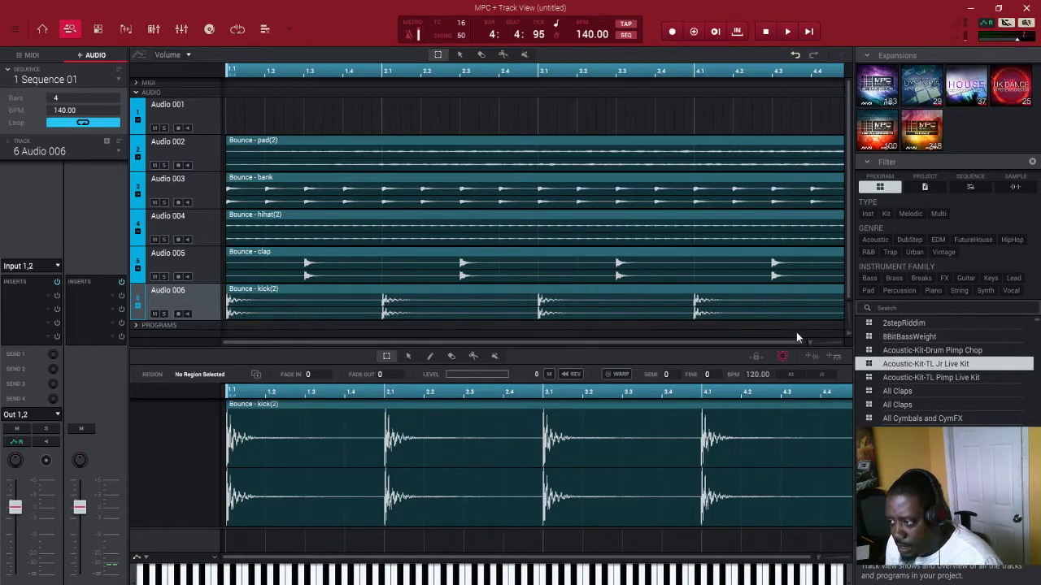
pyautogui.moveTo(810, 346); pyautogui.dragTo(774, 342)
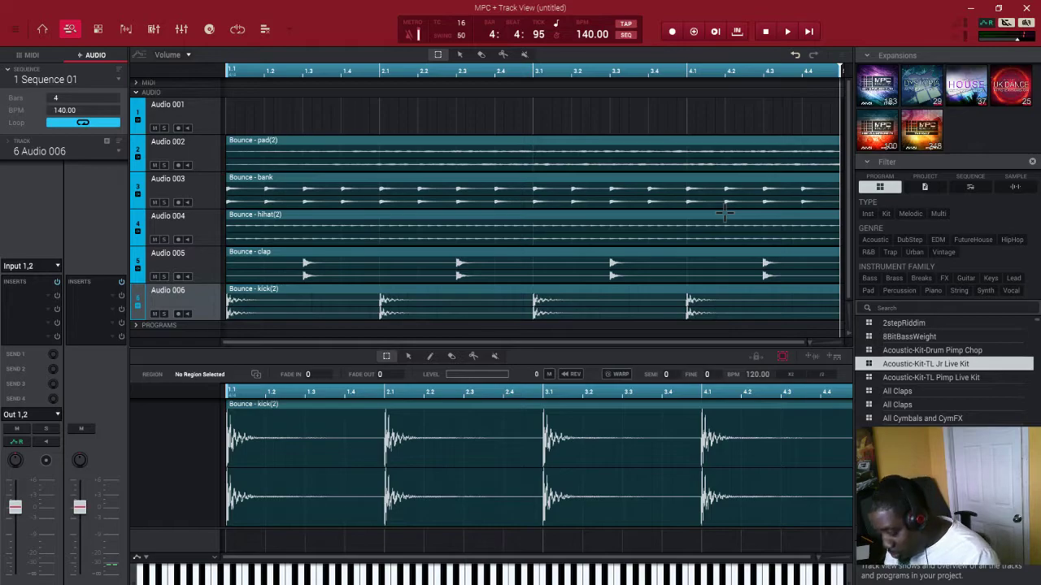
# Extend the sequence to 64 bars by repeatedly doubling its length so the four-bar material repeats.
pyautogui.click(43, 30)
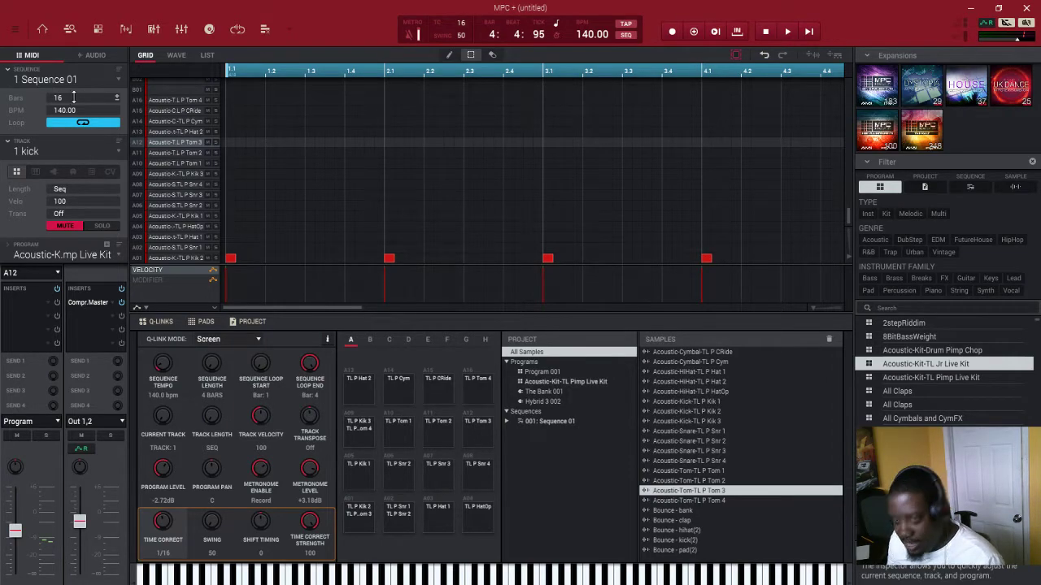
pyautogui.scroll(1, 73, 97)
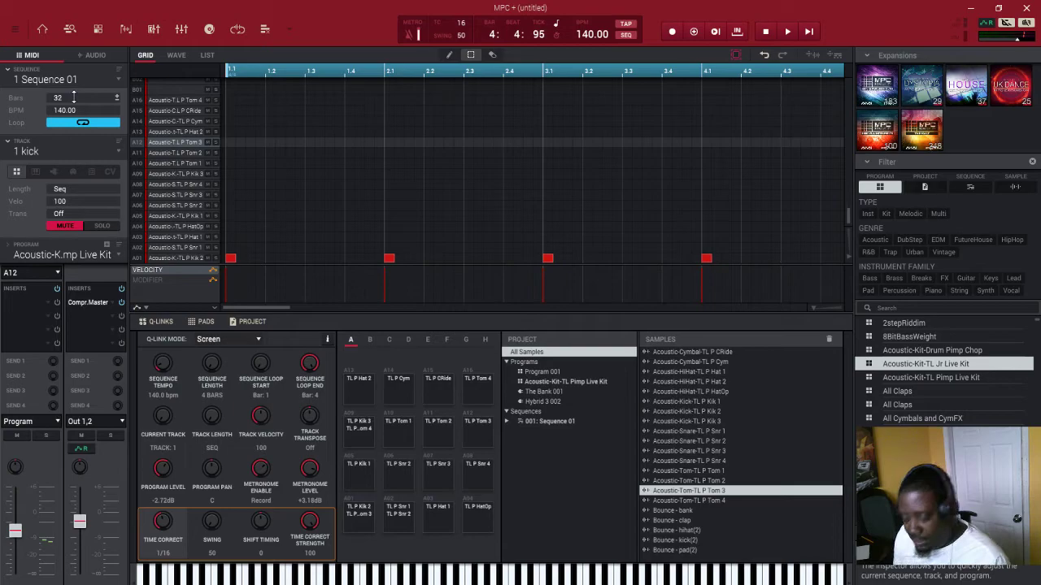
pyautogui.scroll(1, 74, 97)
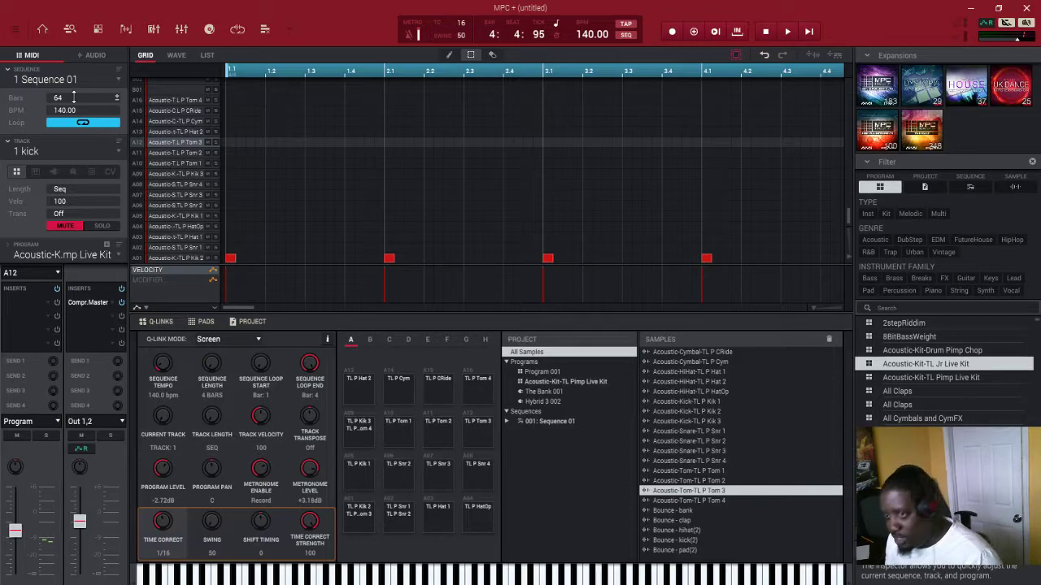
# In Track View, erase the kick, clap, hihat and bank audio regions from the first four bars, keeping the pad.
pyautogui.click(69, 29)
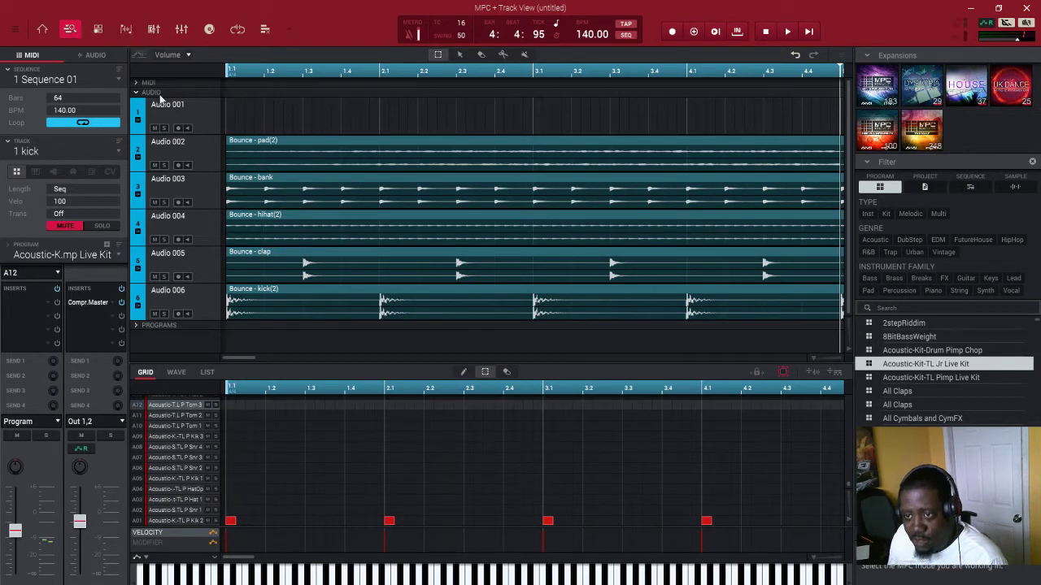
pyautogui.click(137, 84)
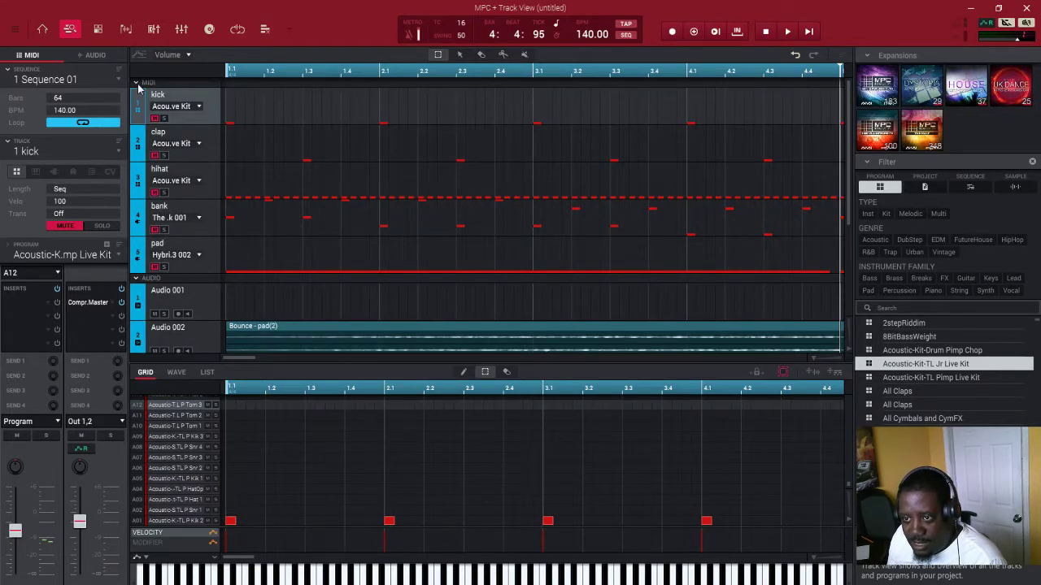
pyautogui.click(137, 83)
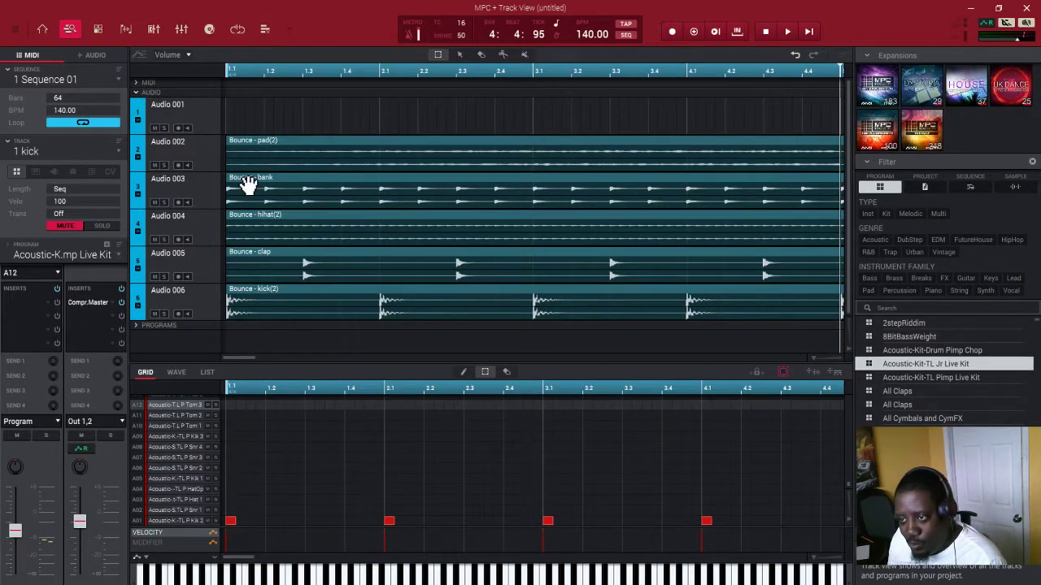
pyautogui.scroll(-5, 815, 355)
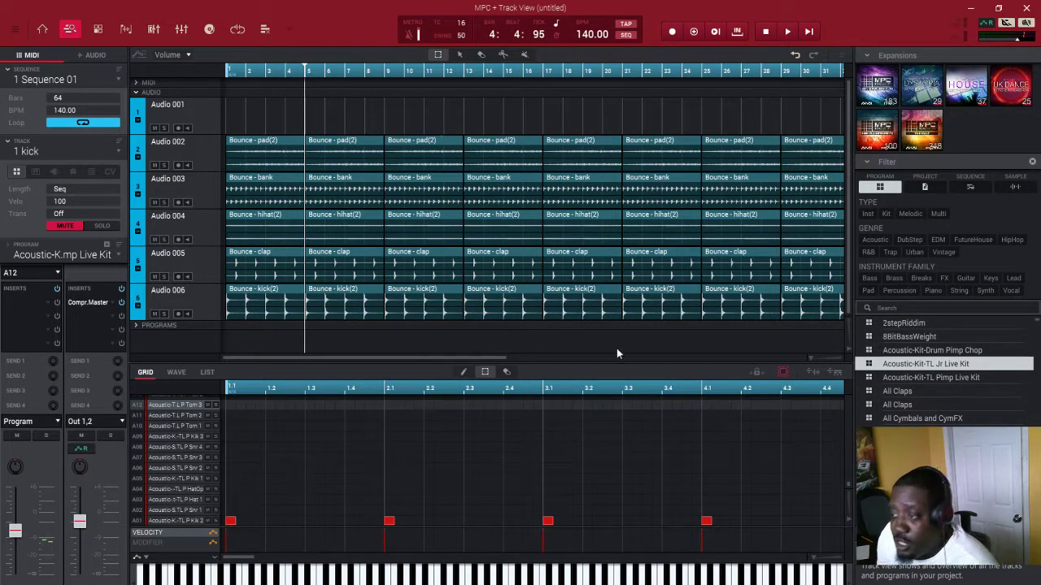
pyautogui.click(482, 55)
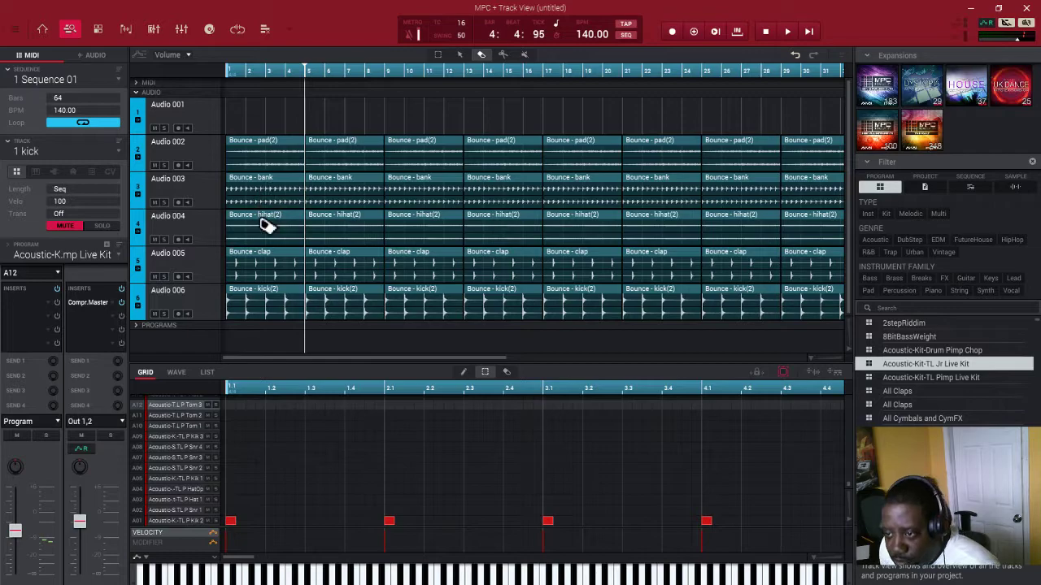
pyautogui.click(265, 307)
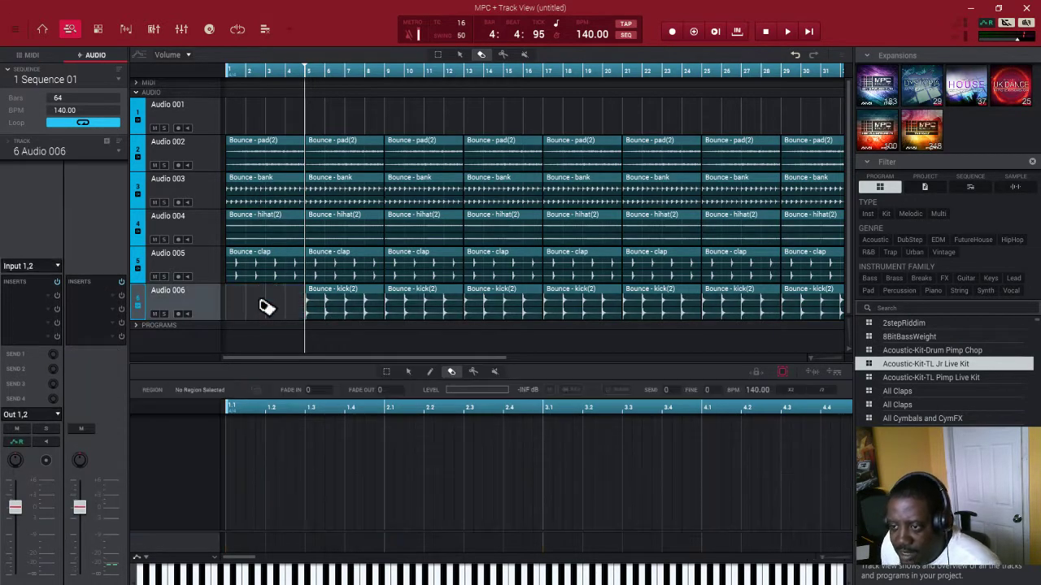
pyautogui.click(264, 274)
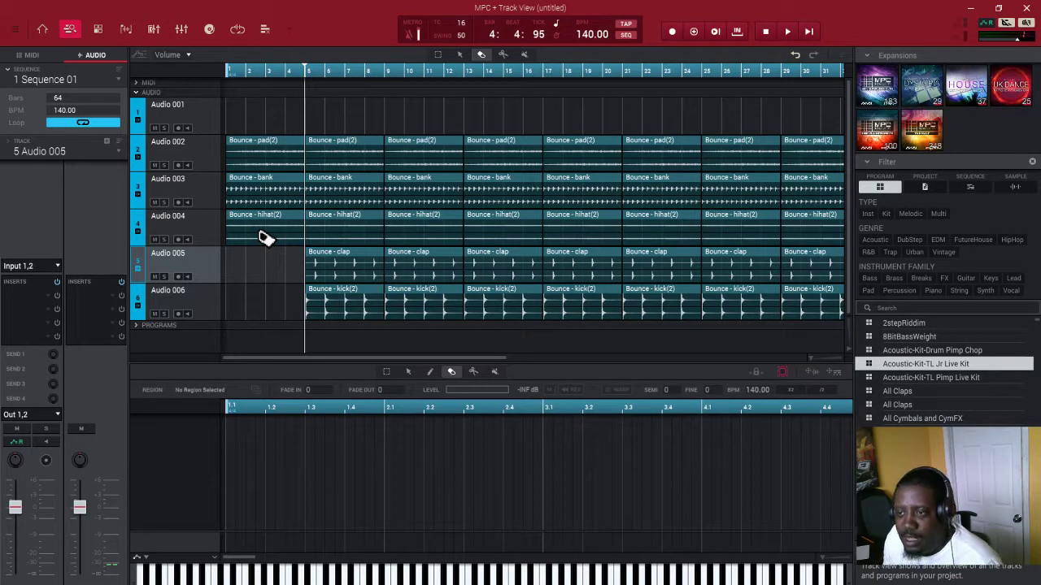
pyautogui.click(264, 237)
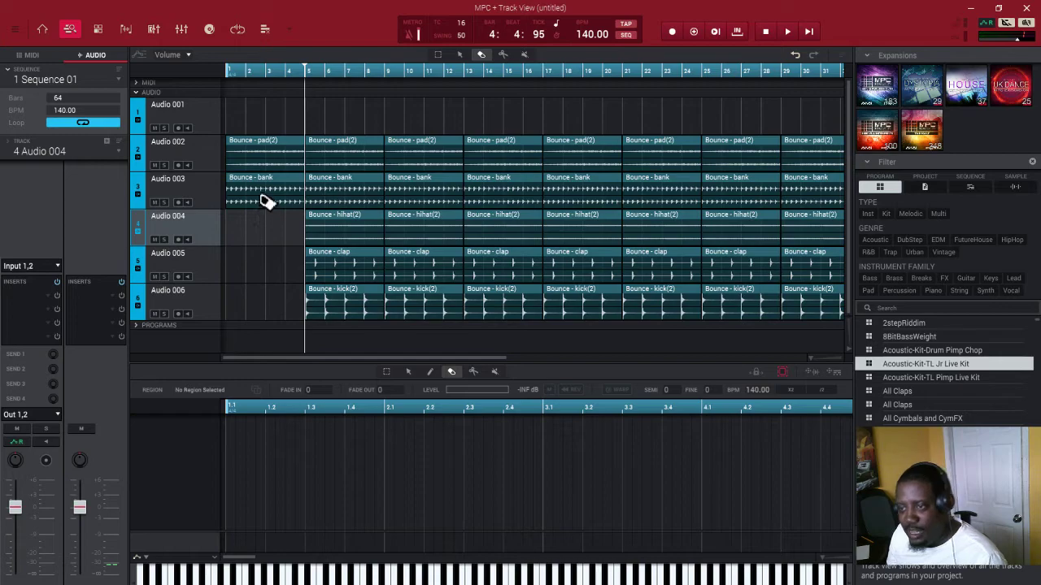
pyautogui.click(264, 201)
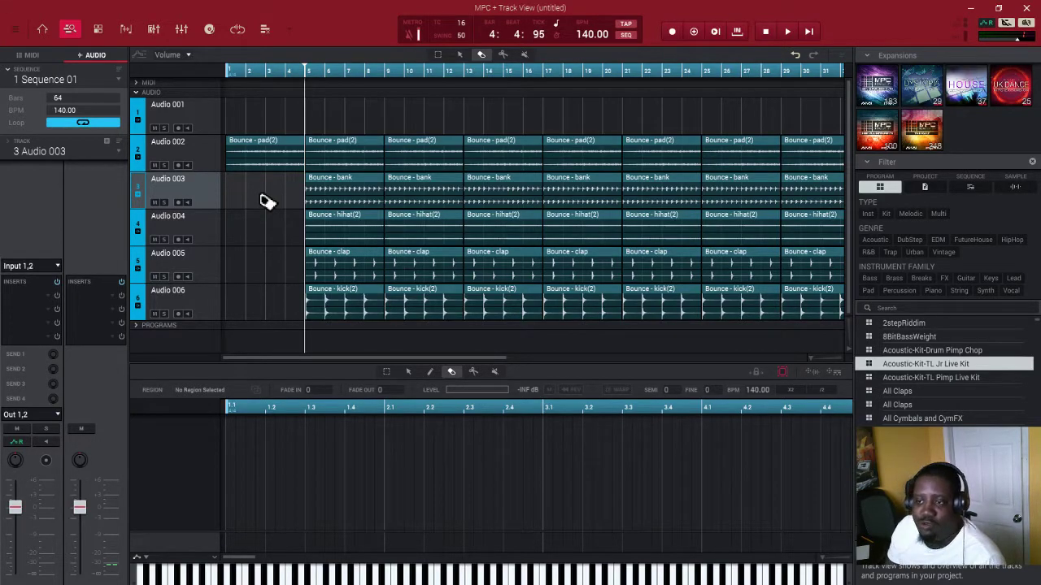
# Play back the intro, then erase the bank, hihat, clap and kick regions from bars 5 to 8, keeping the pad.
pyautogui.press('space')
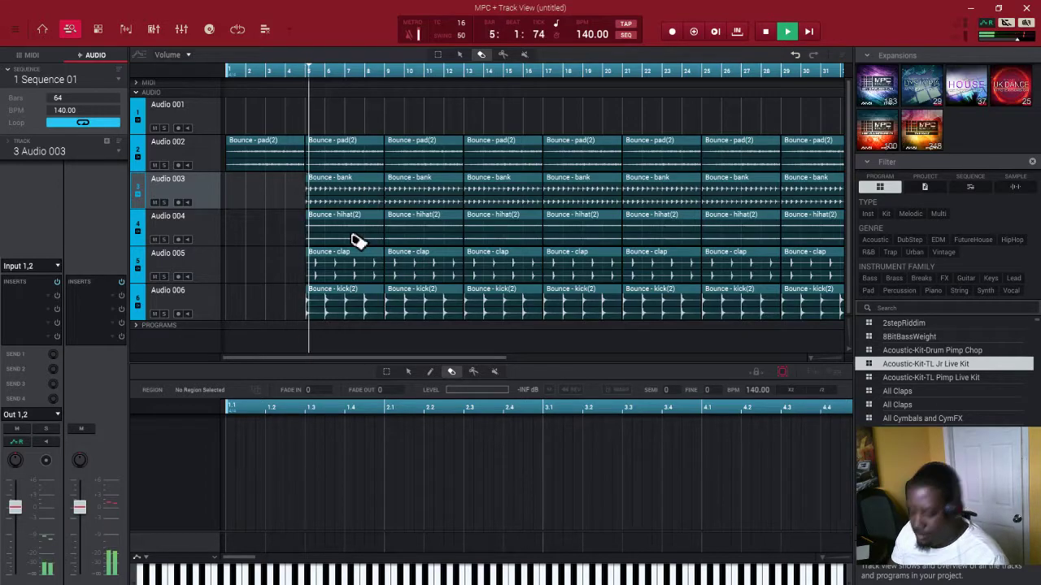
pyautogui.press('space')
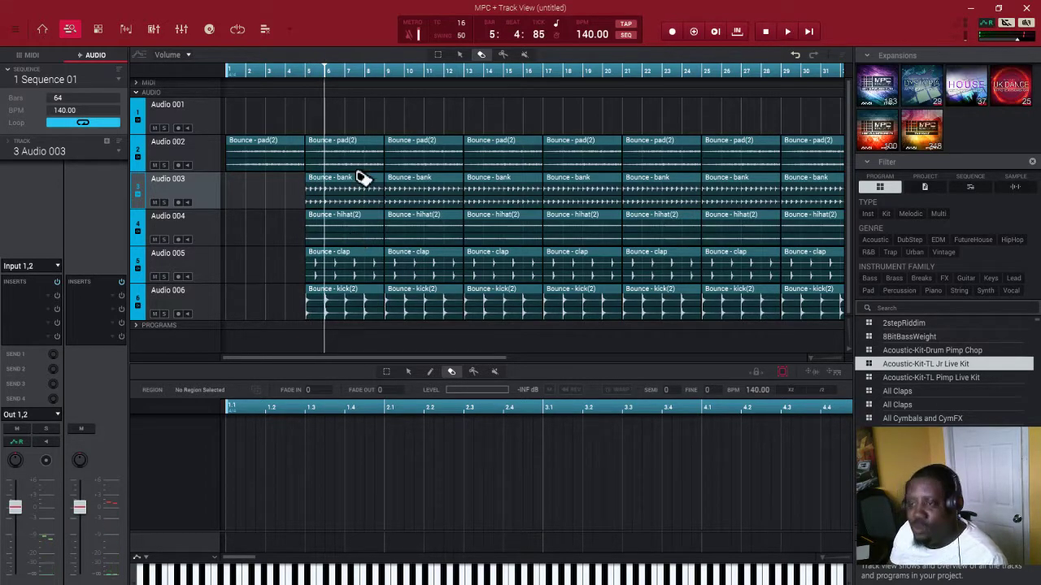
pyautogui.click(324, 199)
pyautogui.click(333, 237)
pyautogui.click(336, 272)
pyautogui.click(344, 302)
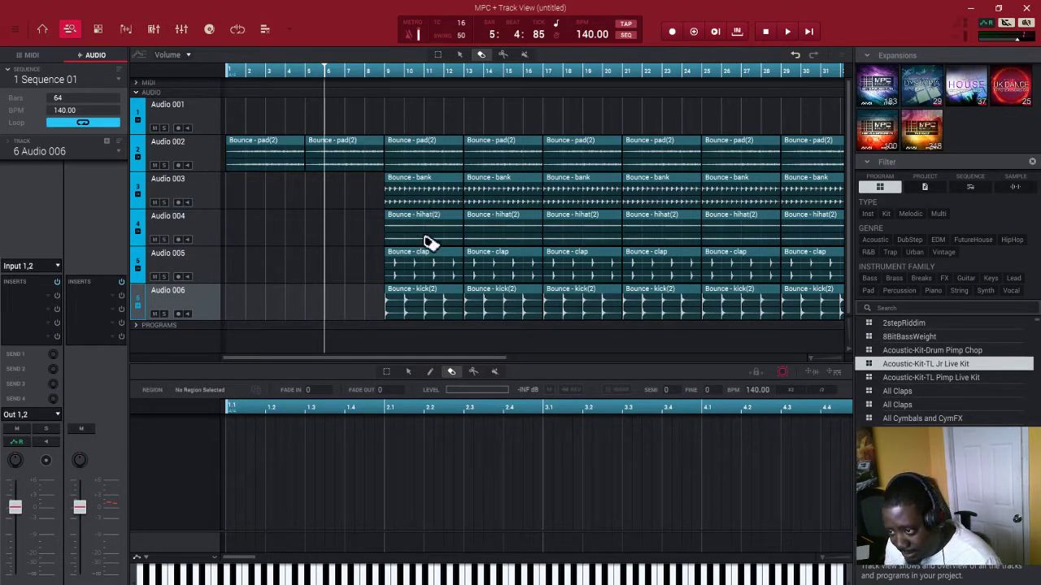
# Erase the clap and kick regions from bars 9 to 16 while auditioning the arrangement.
pyautogui.click(431, 279)
pyautogui.click(430, 304)
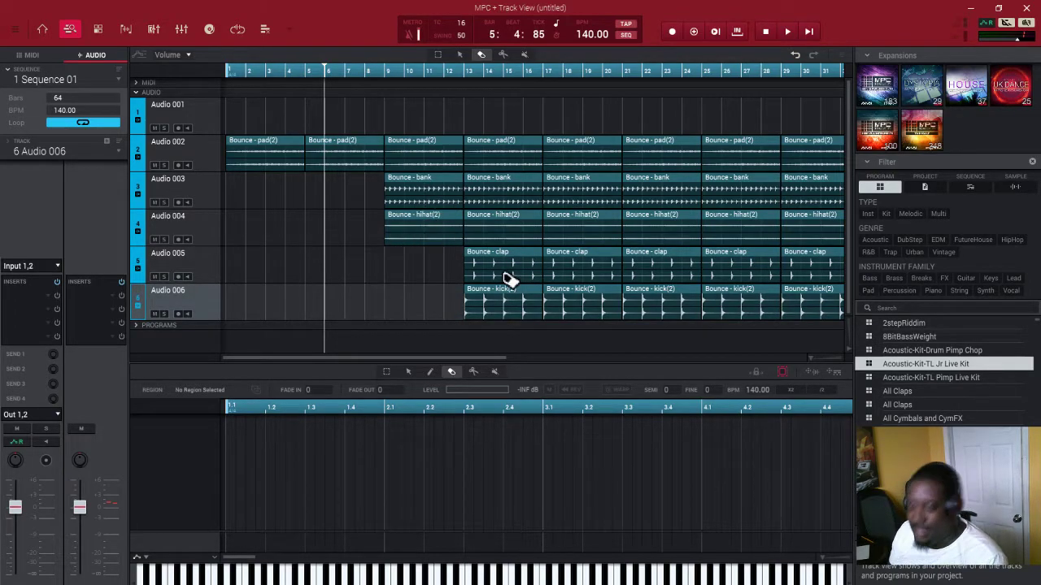
pyautogui.press('space')
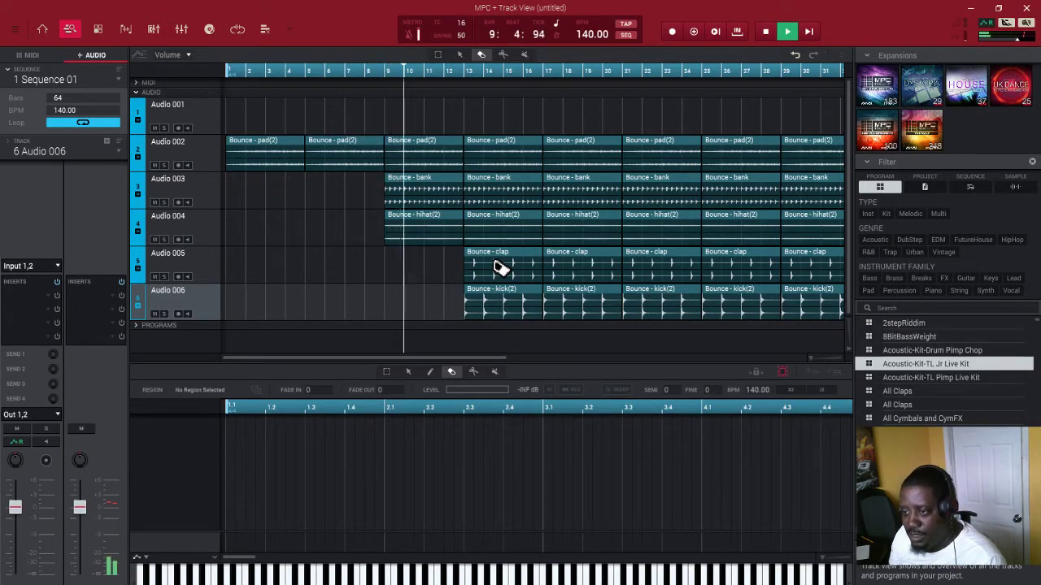
pyautogui.click(494, 264)
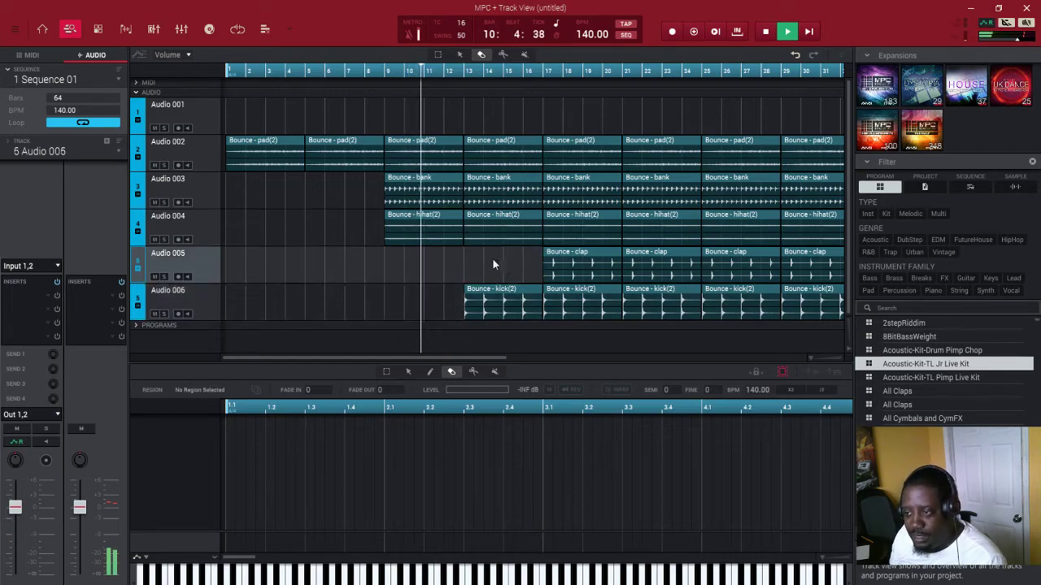
pyautogui.click(500, 305)
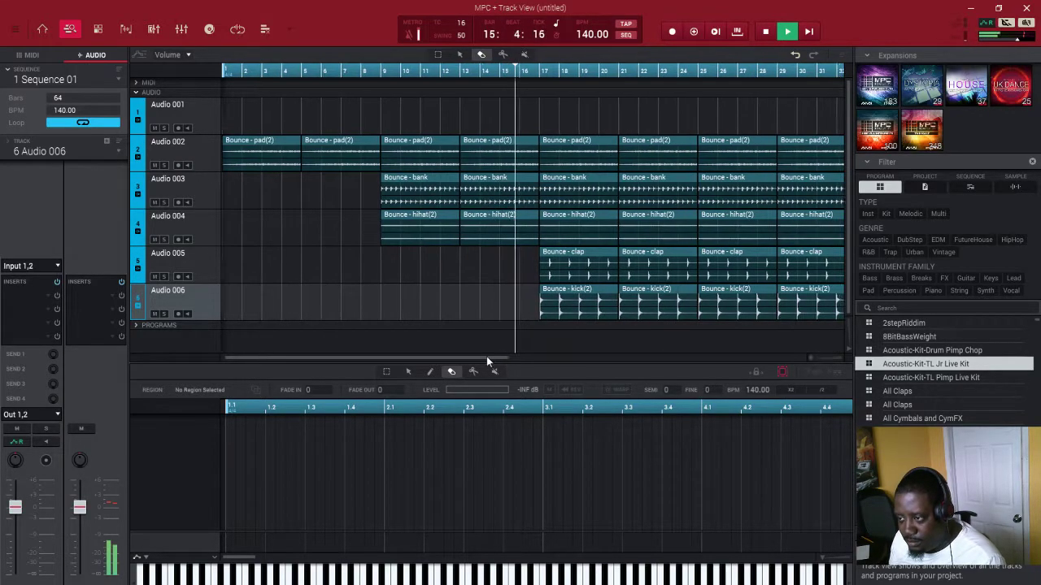
# Erase the pad and bank regions from bars 25 to 28, leaving only the drums there.
pyautogui.moveTo(486, 357); pyautogui.dragTo(491, 358)
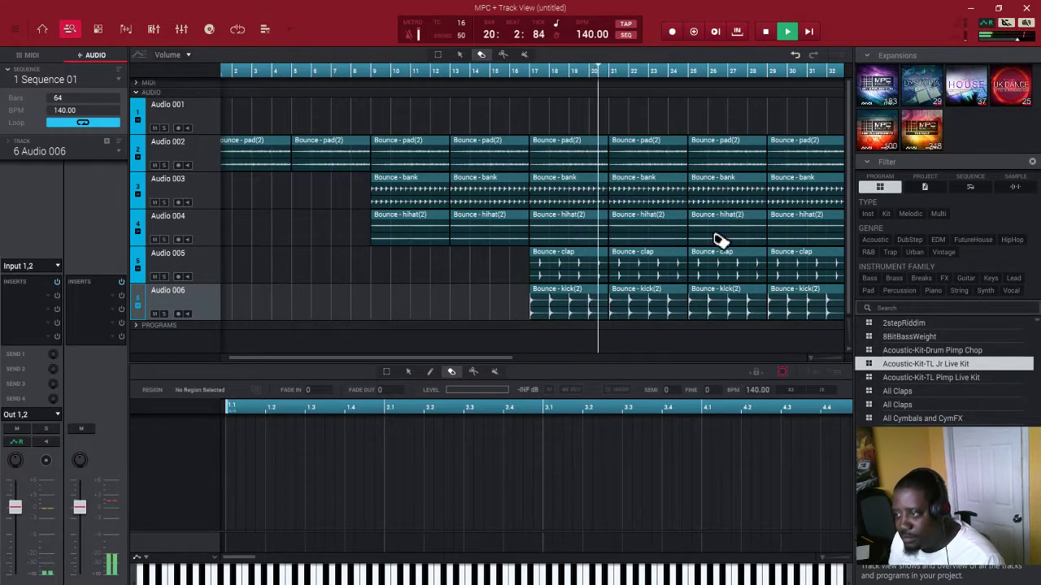
pyautogui.click(735, 162)
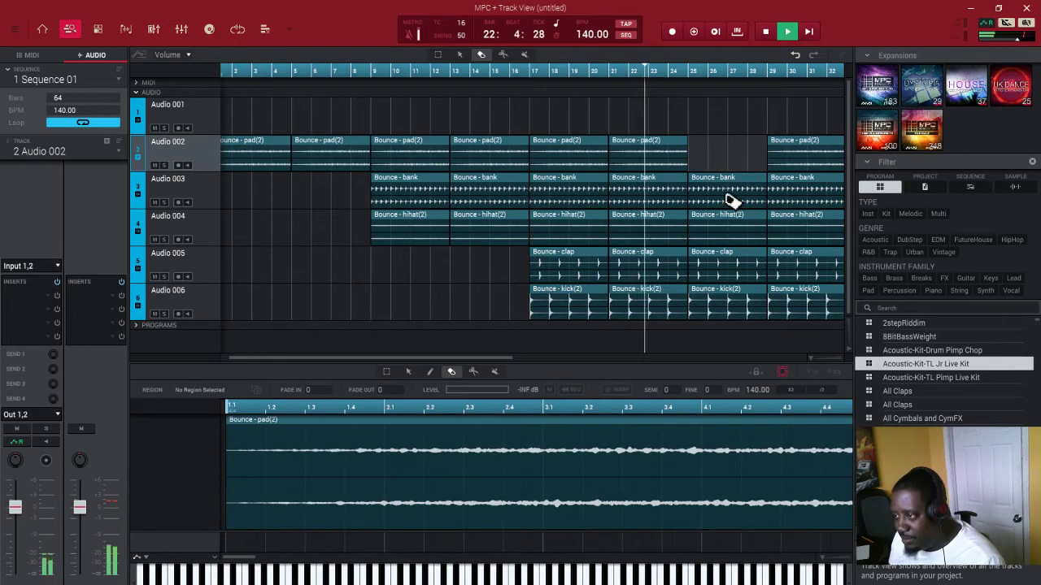
pyautogui.click(731, 200)
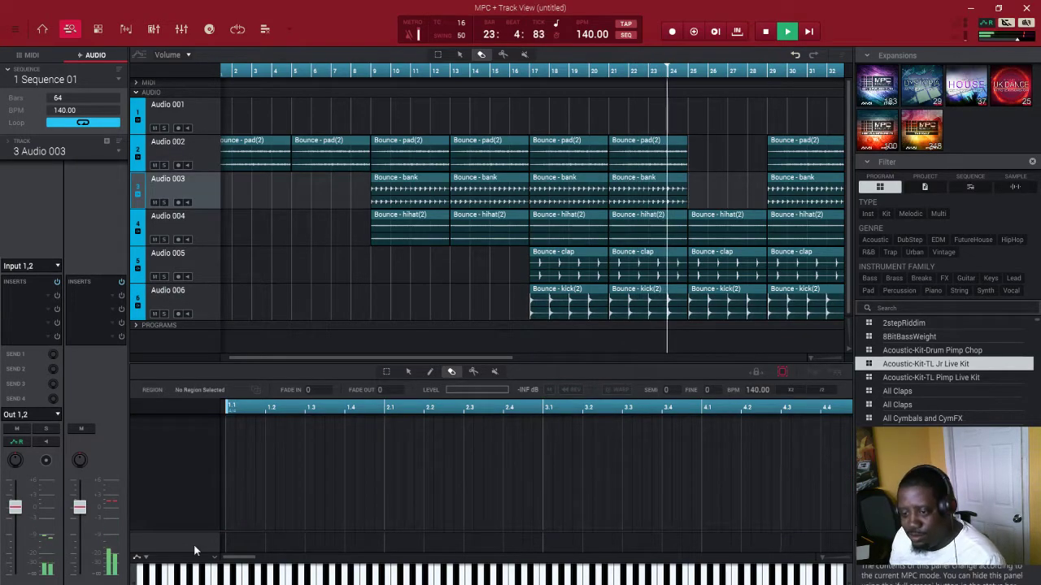
# Enlarge the track area and erase the hihat and bank regions from bars 33 to 36, then stop playback.
pyautogui.moveTo(563, 364); pyautogui.dragTo(562, 556)
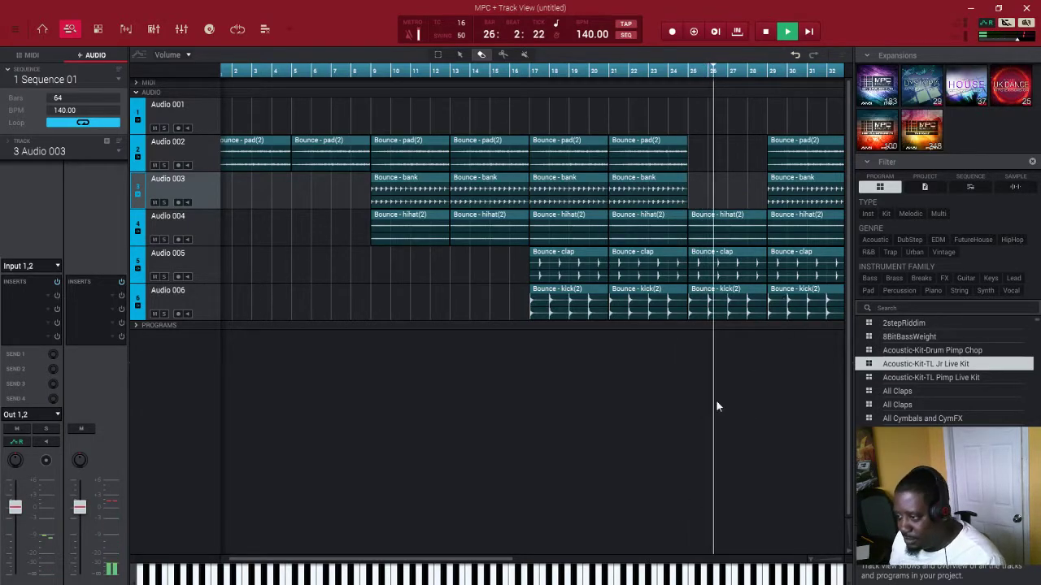
pyautogui.moveTo(498, 561); pyautogui.dragTo(684, 562)
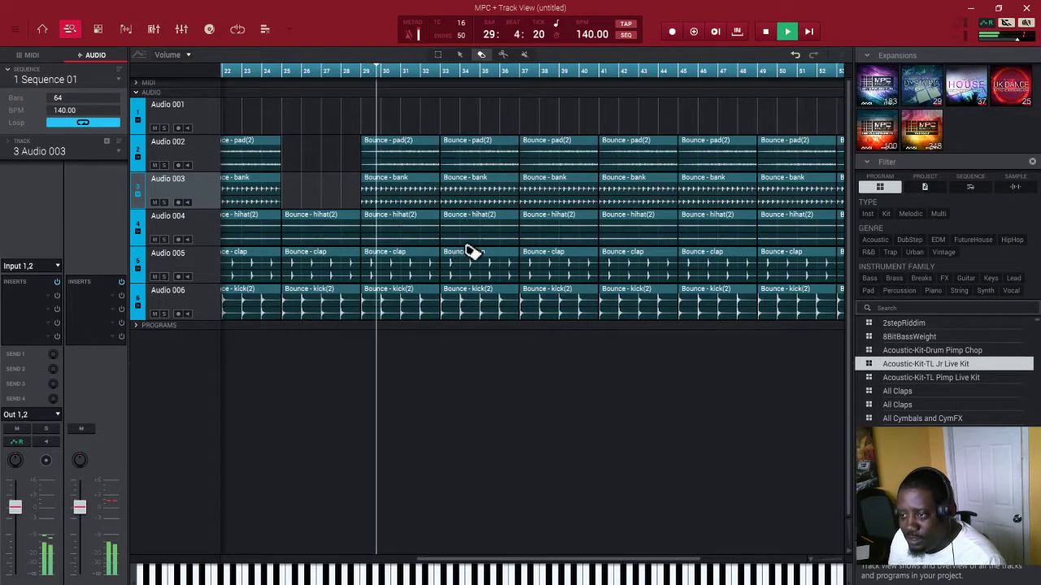
pyautogui.click(476, 221)
pyautogui.click(491, 204)
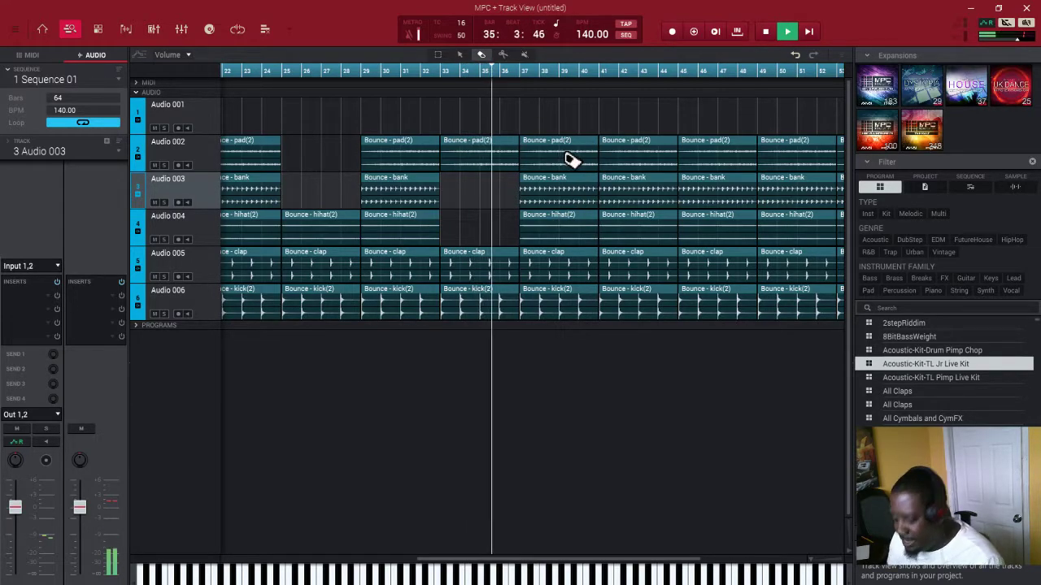
pyautogui.press('space')
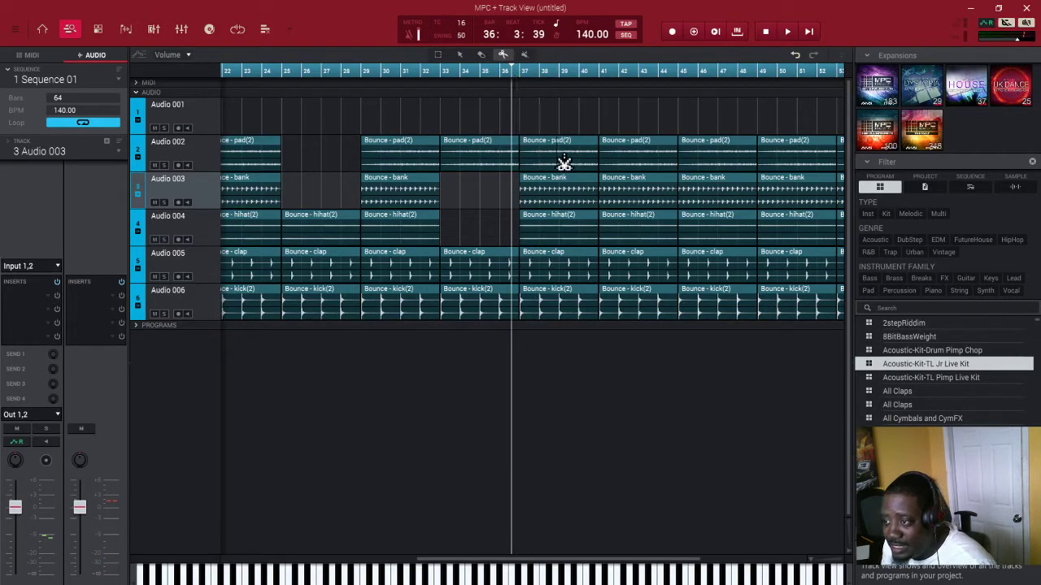
# Split the pad region at bars 38 and 39, move the two-bar slice to bar 38 and the one-bar slice to bar 40, and play it.
pyautogui.click(546, 164)
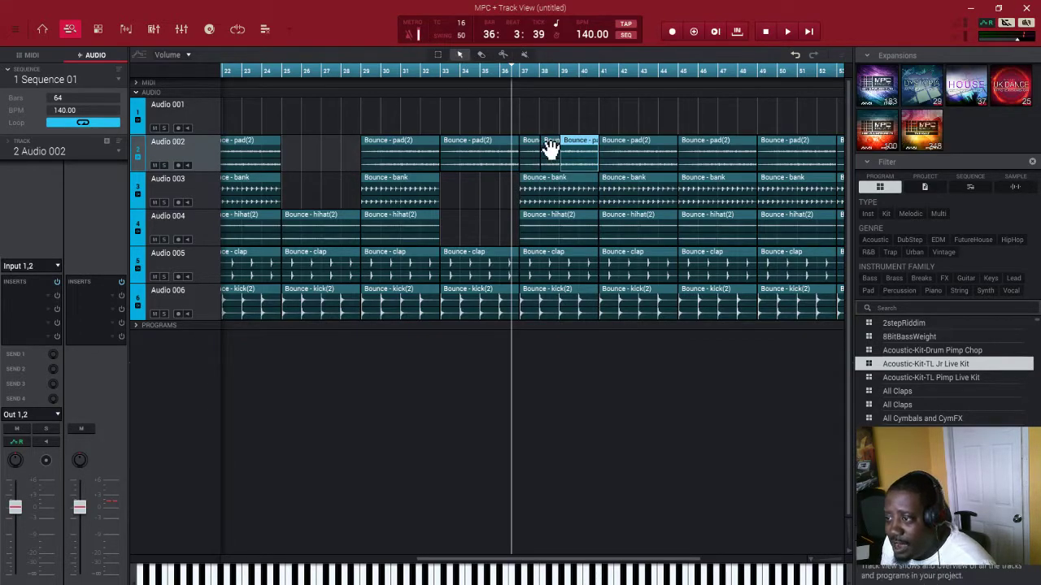
pyautogui.moveTo(553, 157); pyautogui.dragTo(576, 160)
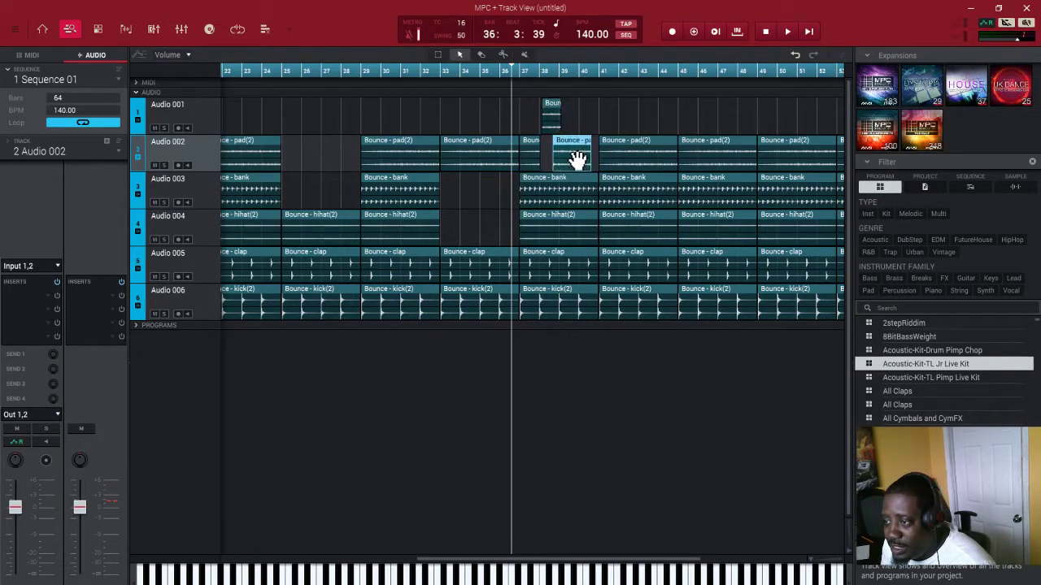
pyautogui.moveTo(560, 122); pyautogui.dragTo(591, 153)
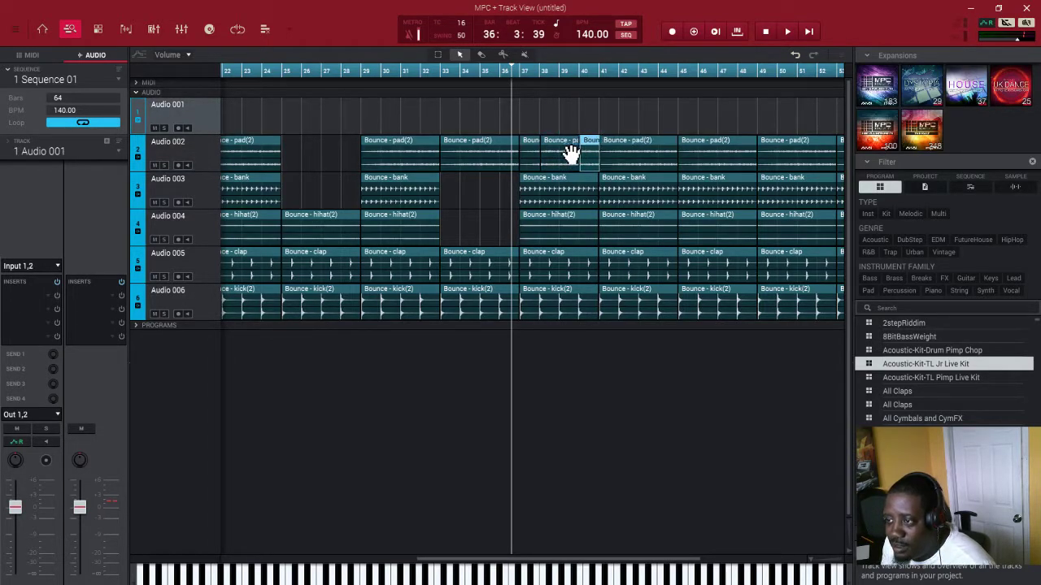
pyautogui.click(566, 155)
pyautogui.click(592, 156)
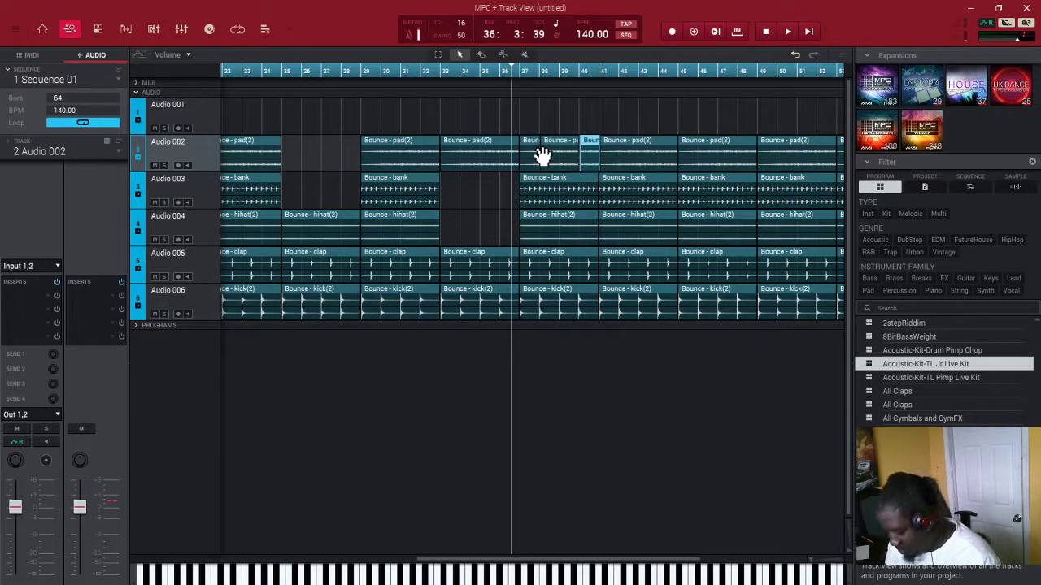
pyautogui.press('space')
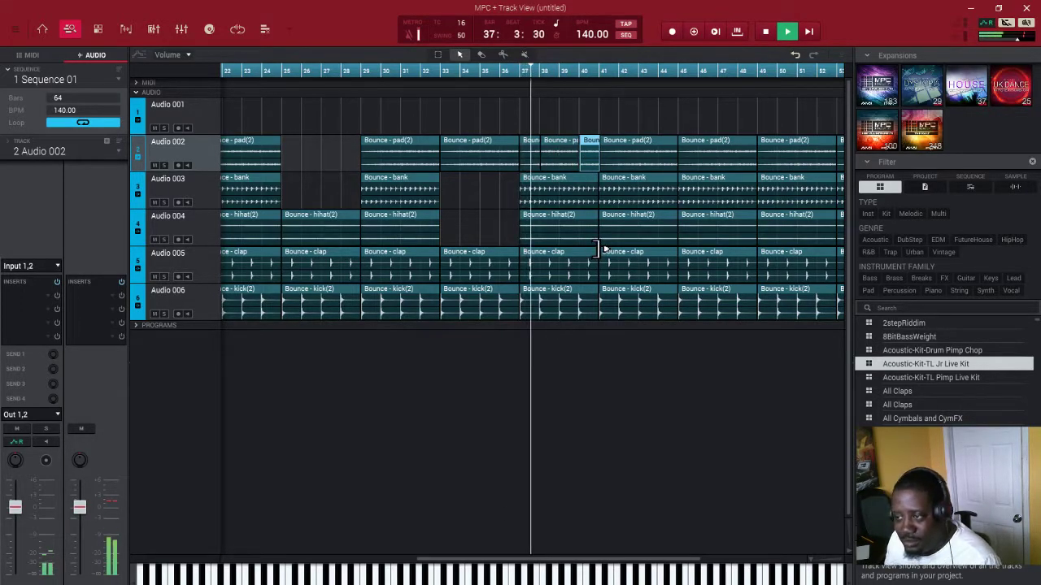